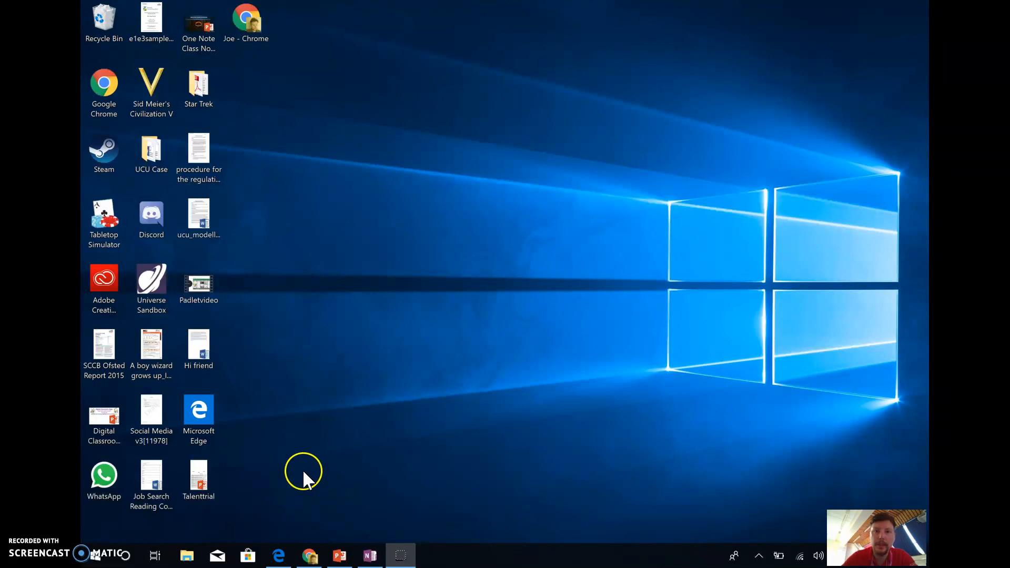
- Switch to Chrome and locate the Office365 link under Online Tools on the South & City College Birmingham home page
{"action": "left_click", "coordinate": [314, 560]}
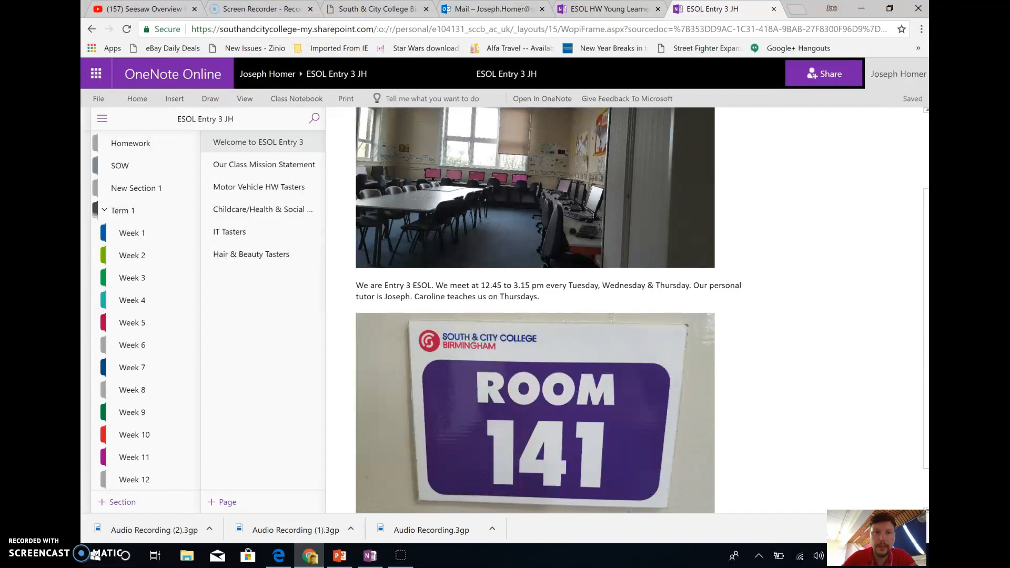
{"action": "left_click", "coordinate": [379, 9]}
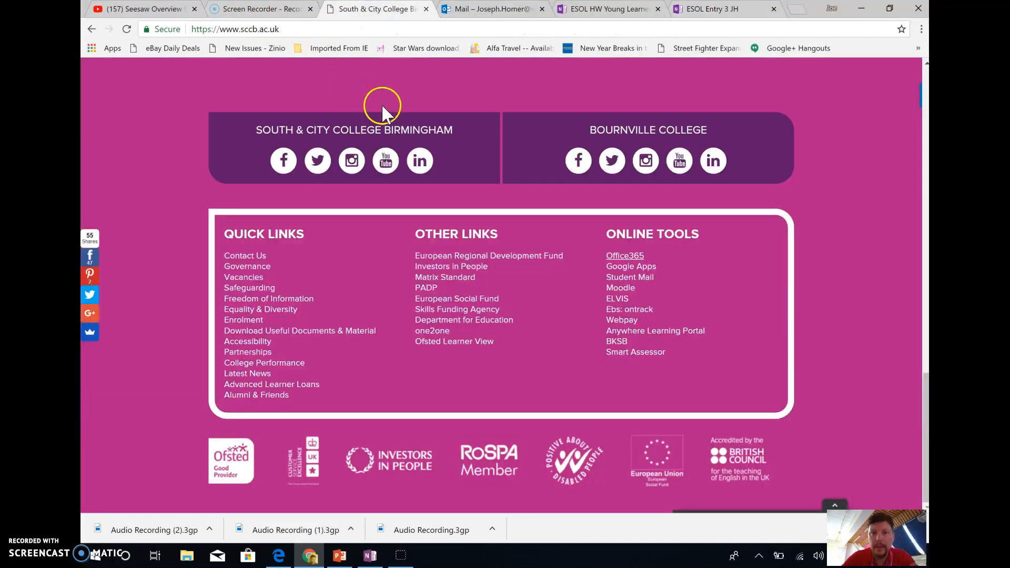
{"action": "scroll", "coordinate": [431, 192], "scroll_direction": "up", "scroll_amount": 15}
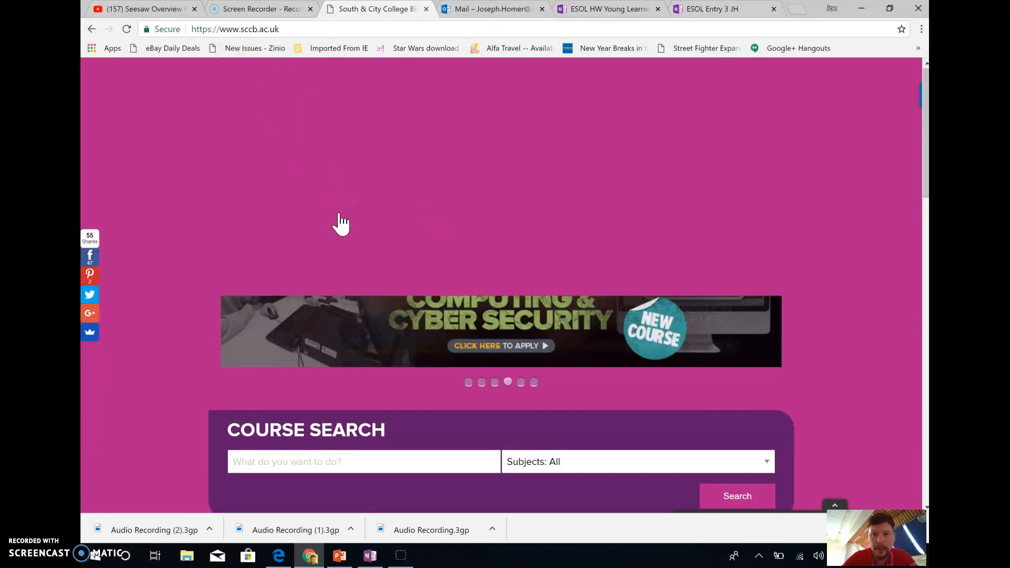
{"action": "scroll", "coordinate": [340, 214], "scroll_direction": "down", "scroll_amount": 15}
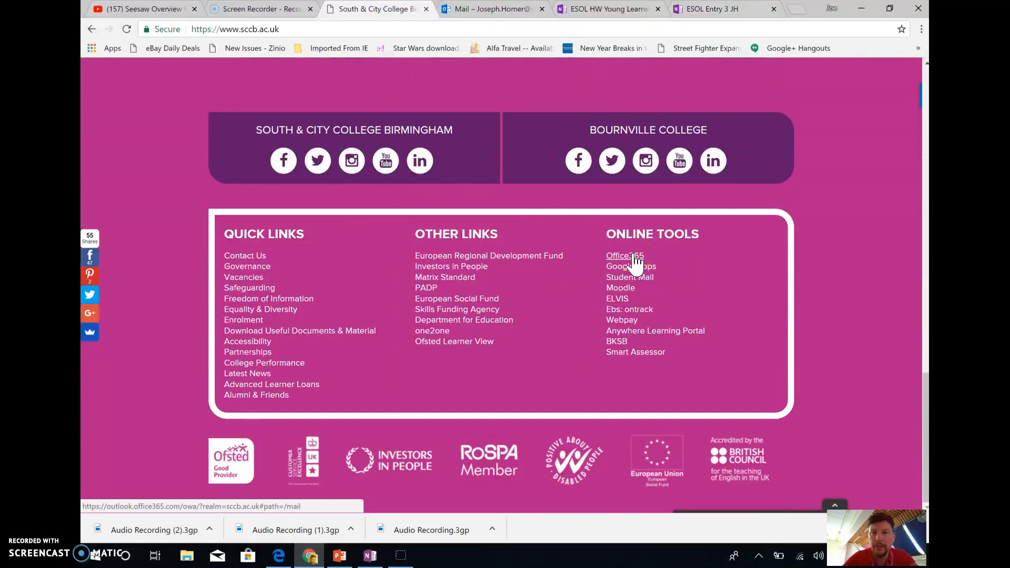
- Go to the Outlook mailbox and display the Office 365 app list to find Class Notebook and OneNote
{"action": "left_click", "coordinate": [488, 9]}
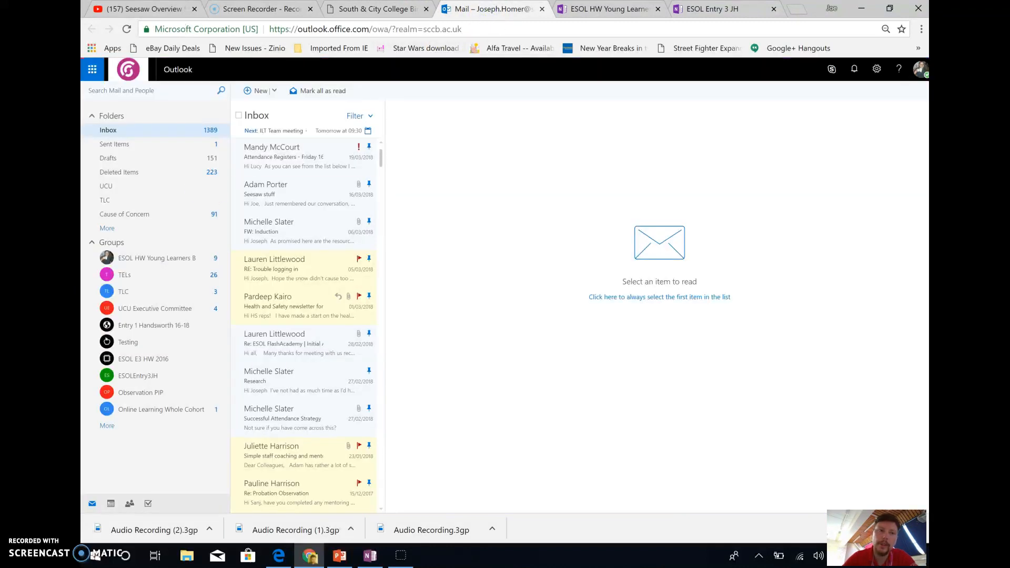
{"action": "left_click", "coordinate": [92, 70]}
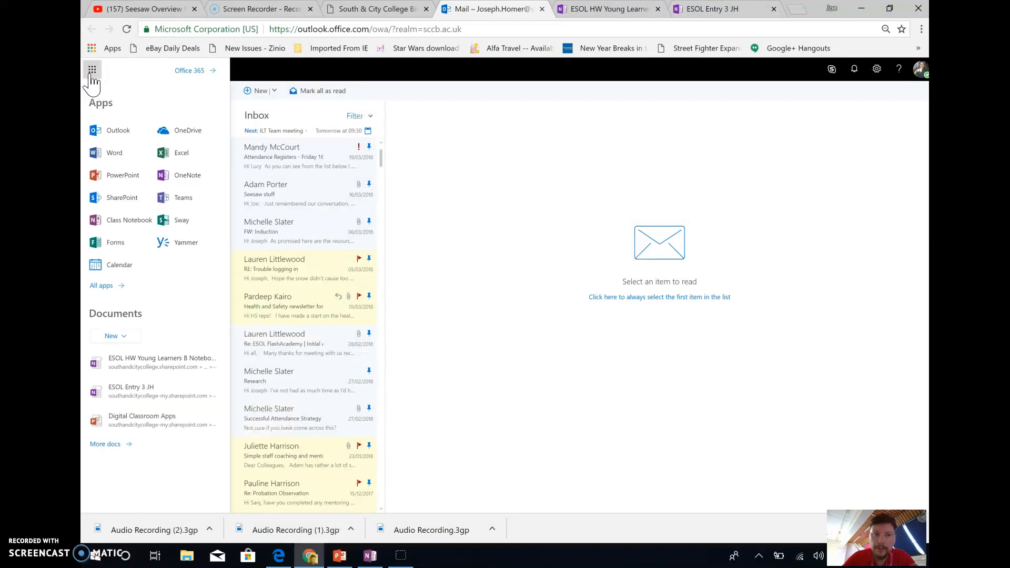
{"action": "left_click", "coordinate": [126, 221]}
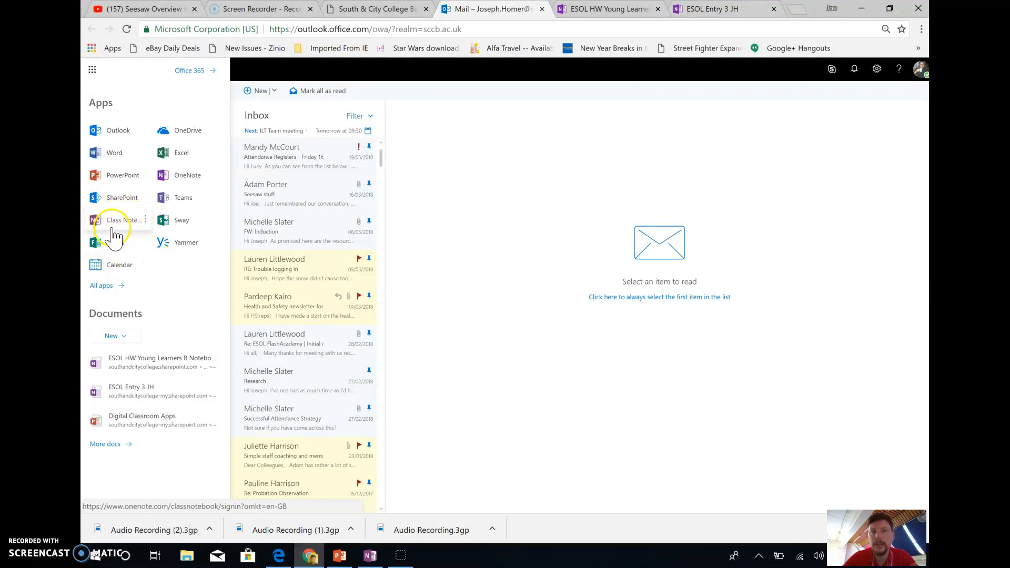
{"action": "left_click", "coordinate": [118, 226]}
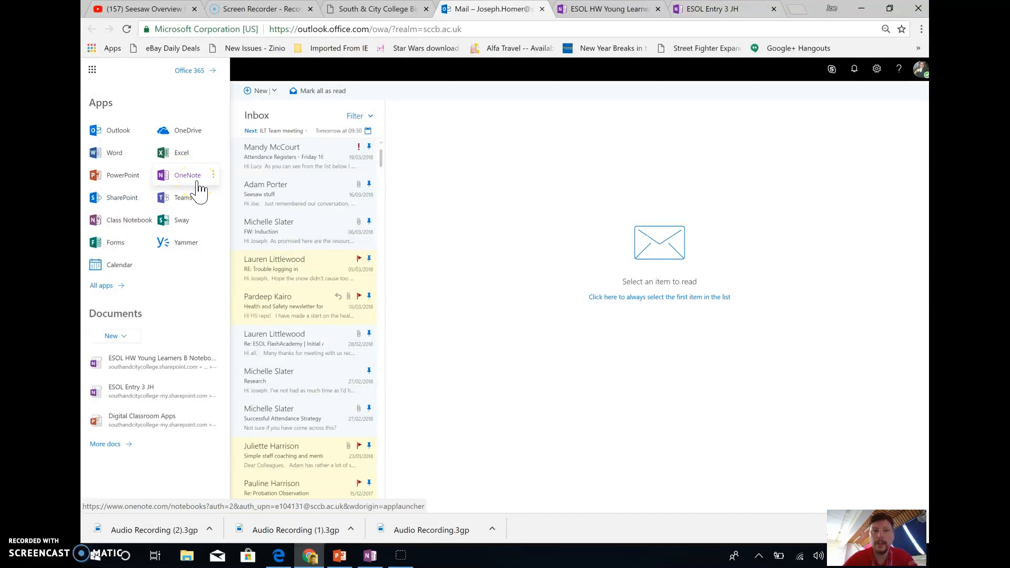
- Go to the open ESOL Entry 3 JH class notebook and look over its Welcome to ESOL Entry 3 page
{"action": "left_click", "coordinate": [727, 11]}
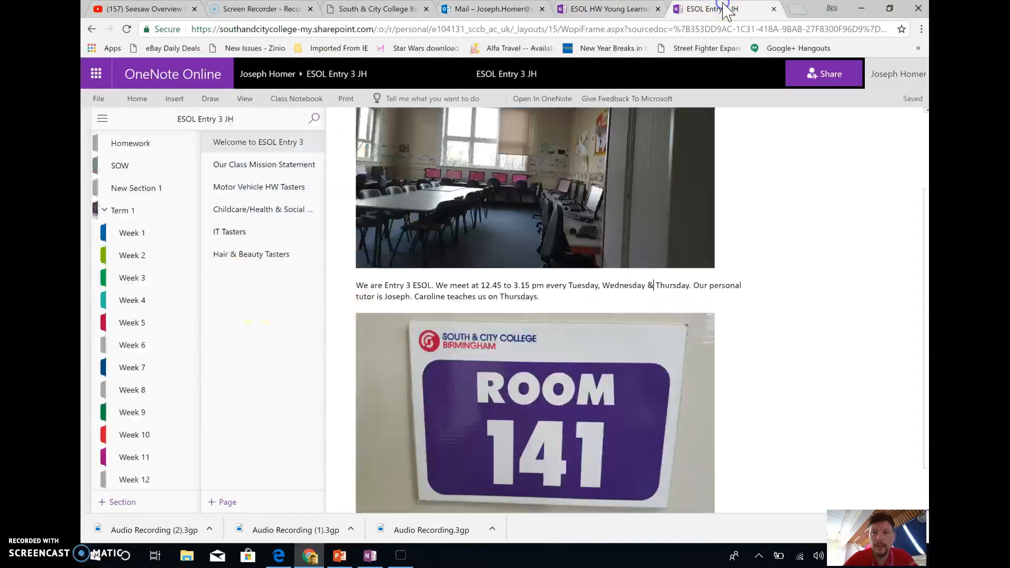
{"action": "scroll", "coordinate": [531, 232], "scroll_direction": "up", "scroll_amount": 2}
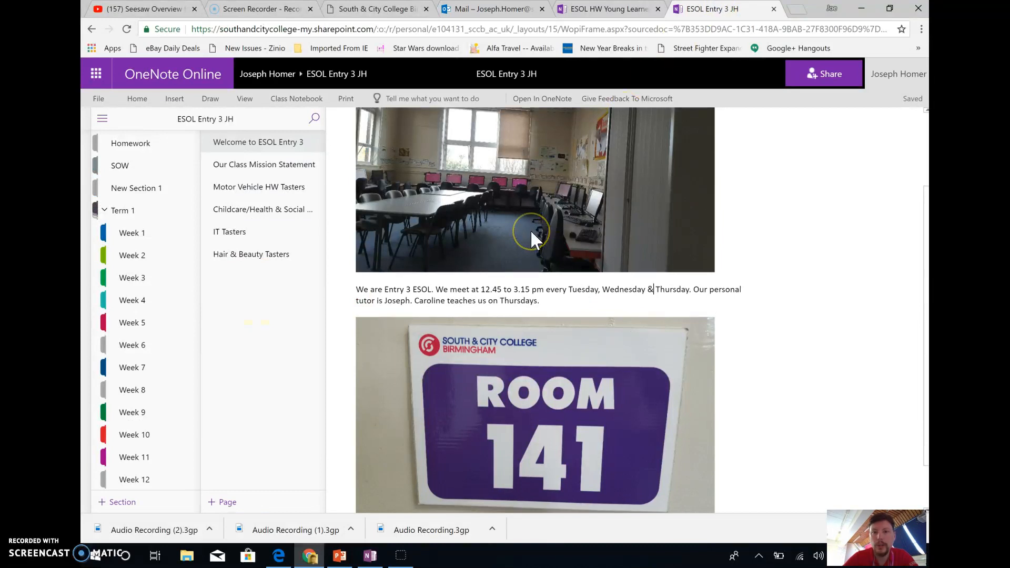
{"action": "scroll", "coordinate": [530, 230], "scroll_direction": "down", "scroll_amount": 1}
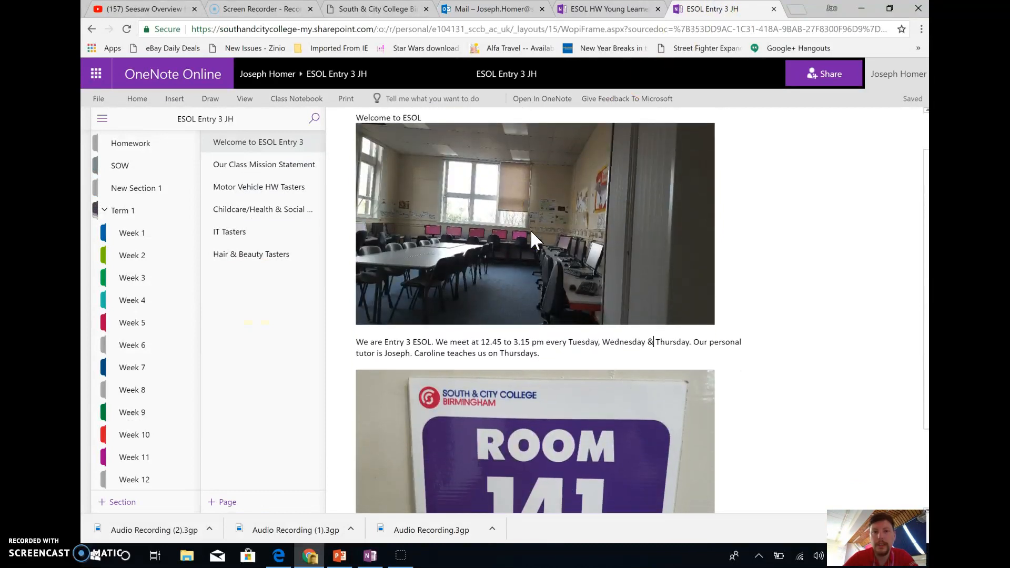
{"action": "scroll", "coordinate": [531, 230], "scroll_direction": "down", "scroll_amount": 1}
{"action": "left_click", "coordinate": [634, 161]}
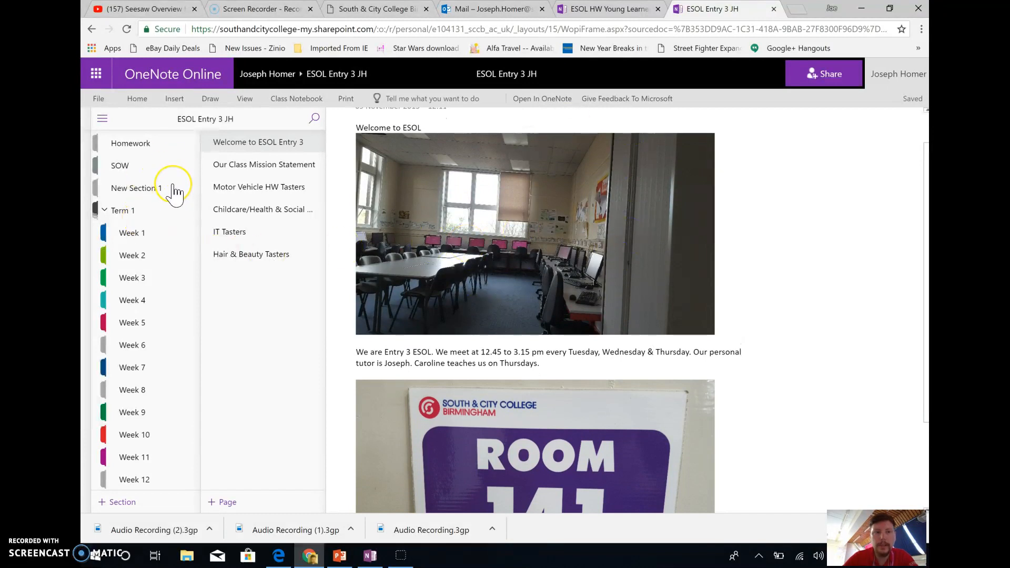
- Open the notebook's Help section at its introductory OneNote Class Notebook page
{"action": "scroll", "coordinate": [174, 192], "scroll_direction": "up", "scroll_amount": 3}
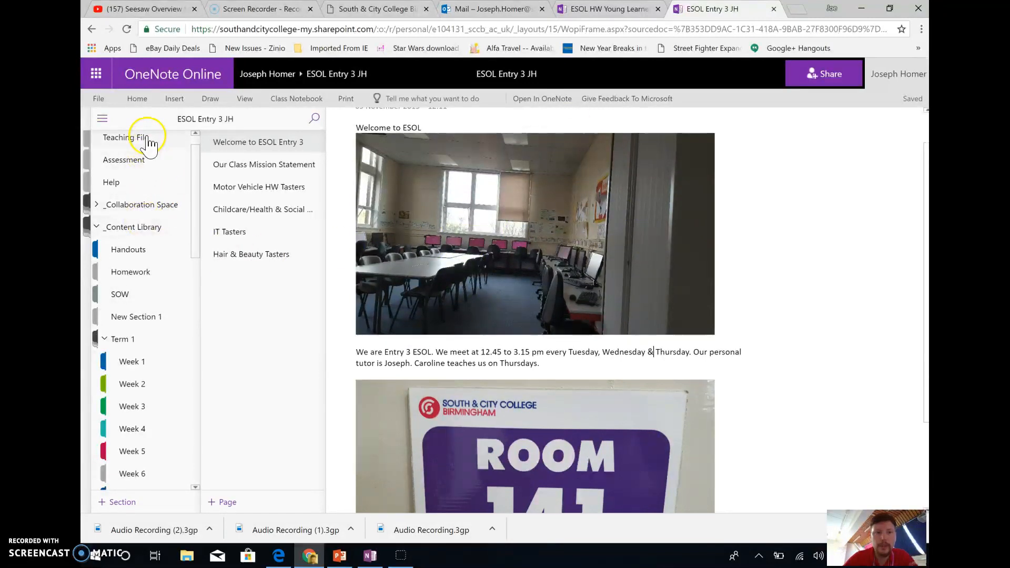
{"action": "left_click", "coordinate": [142, 186]}
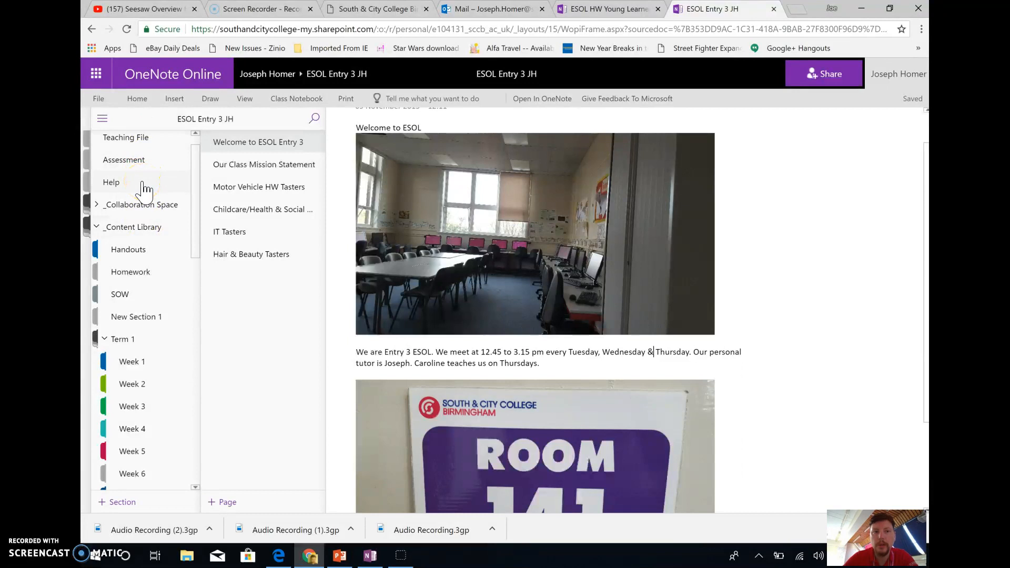
{"action": "scroll", "coordinate": [158, 162], "scroll_direction": "up", "scroll_amount": 1}
{"action": "left_click", "coordinate": [138, 206]}
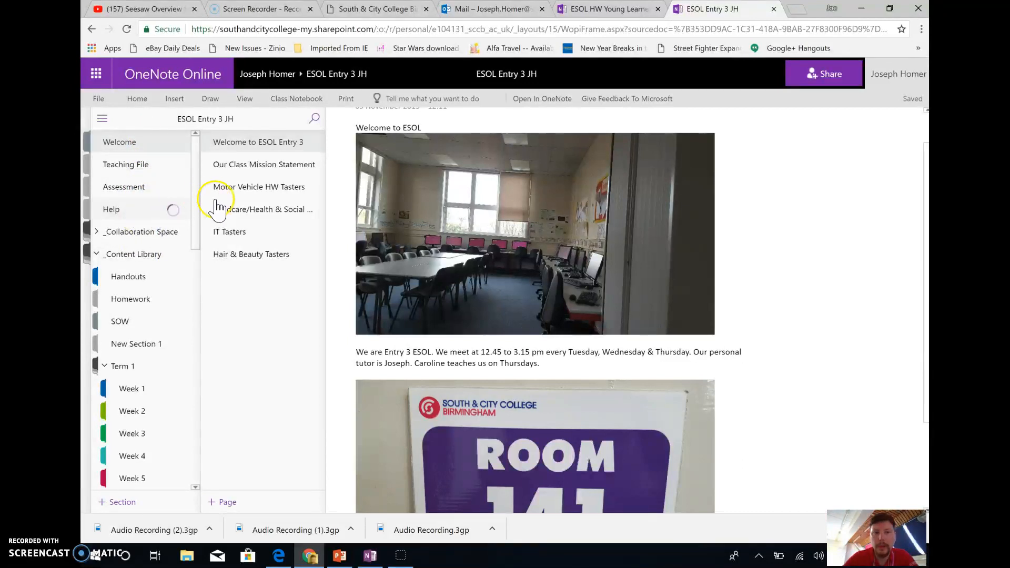
{"action": "left_click", "coordinate": [291, 142]}
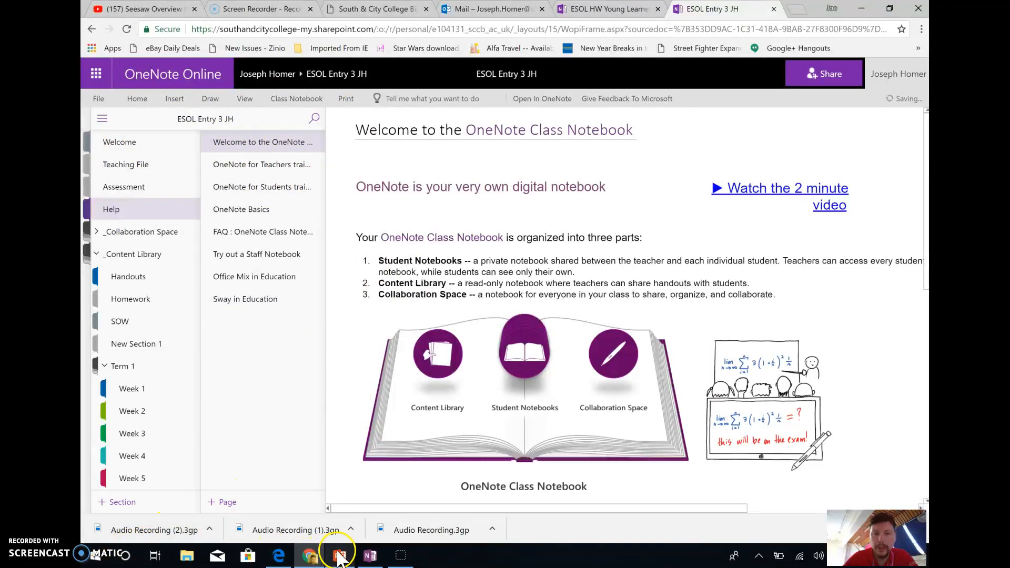
- Switch to OneNote 2016 to view the Scheme of Work page, and return to the notebook in Chrome
{"action": "left_click", "coordinate": [376, 556]}
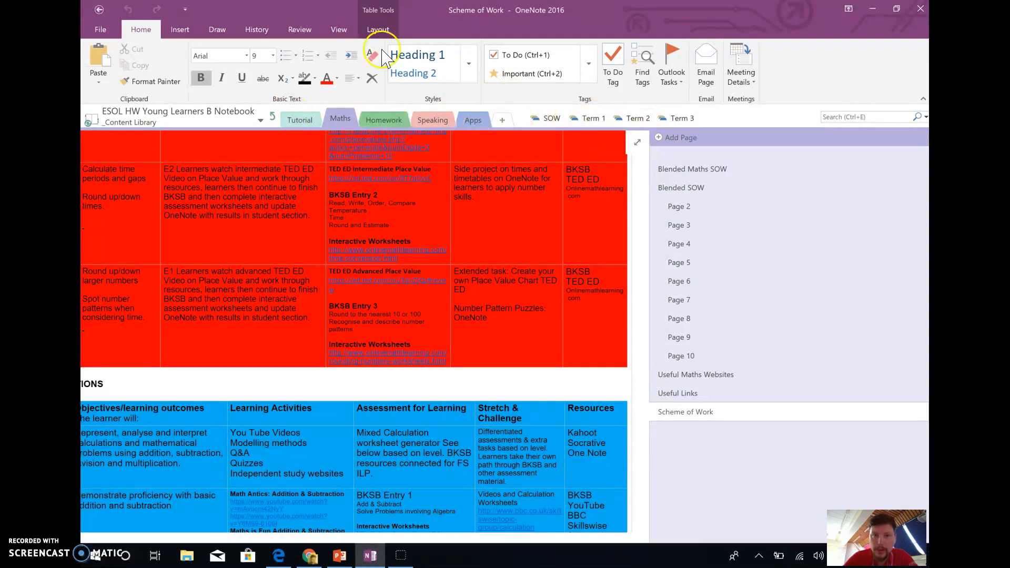
{"action": "left_click", "coordinate": [871, 13]}
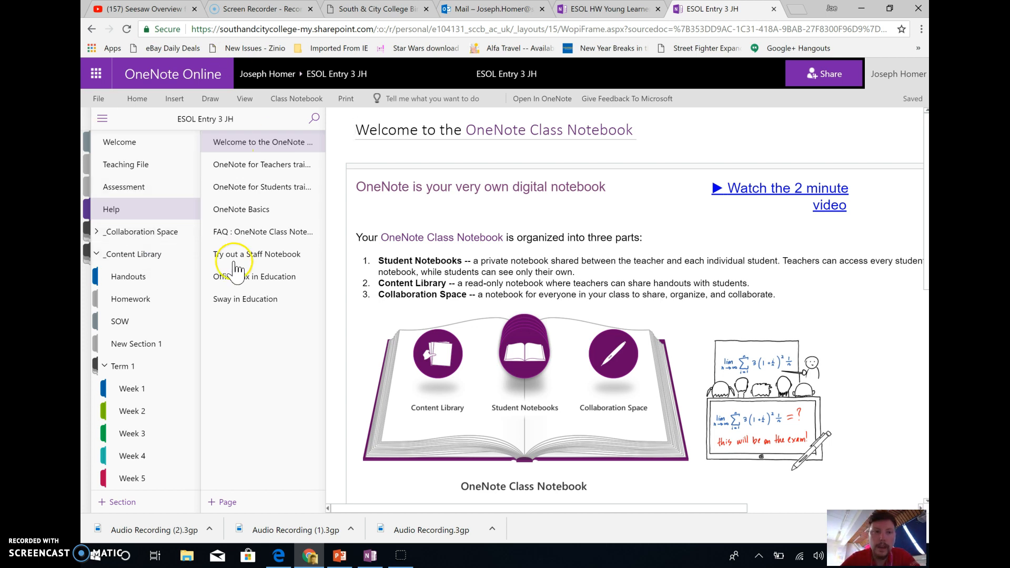
- Review the Help section's introductory page and its OneNote for Teachers and OneNote for Students training pages
{"action": "left_click", "coordinate": [261, 211]}
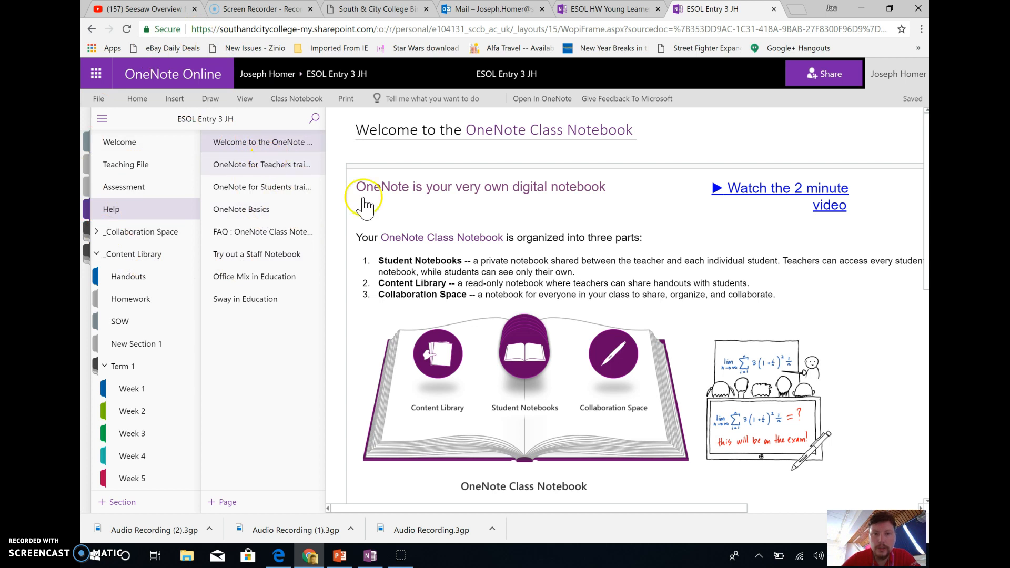
{"action": "scroll", "coordinate": [470, 304], "scroll_direction": "down", "scroll_amount": 10}
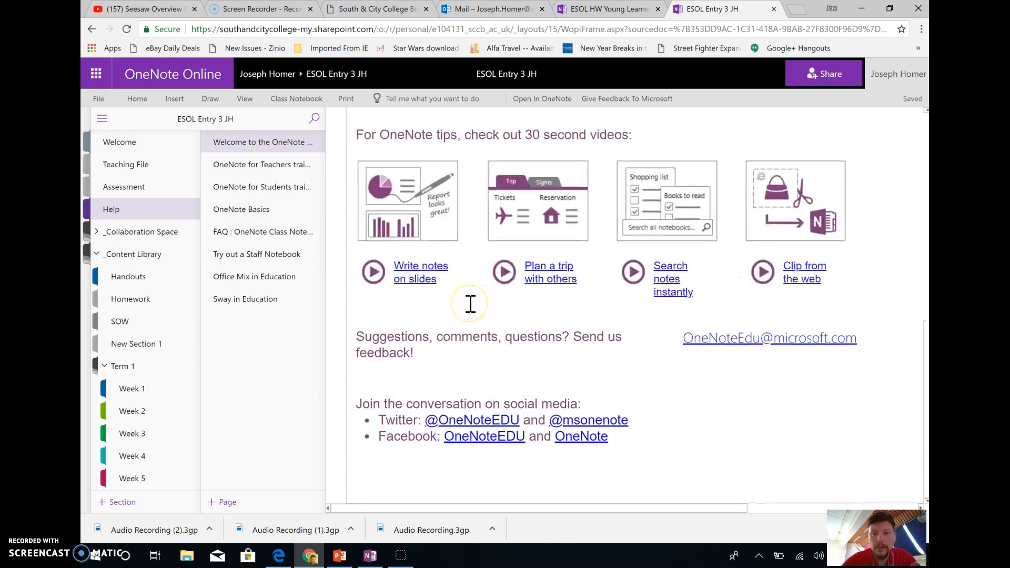
{"action": "left_click", "coordinate": [304, 167]}
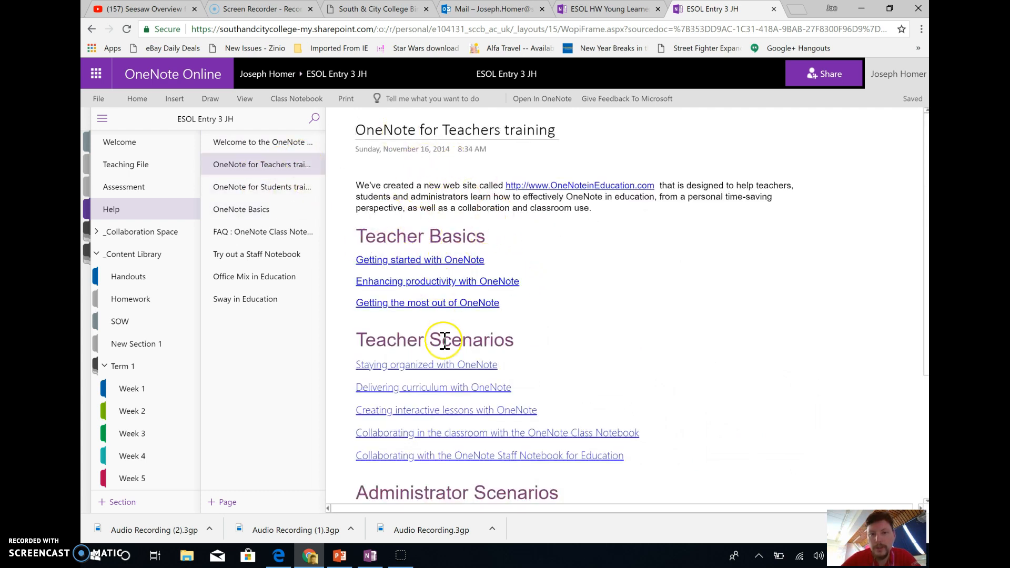
{"action": "scroll", "coordinate": [445, 339], "scroll_direction": "down", "scroll_amount": 3}
{"action": "scroll", "coordinate": [445, 339], "scroll_direction": "up", "scroll_amount": 4}
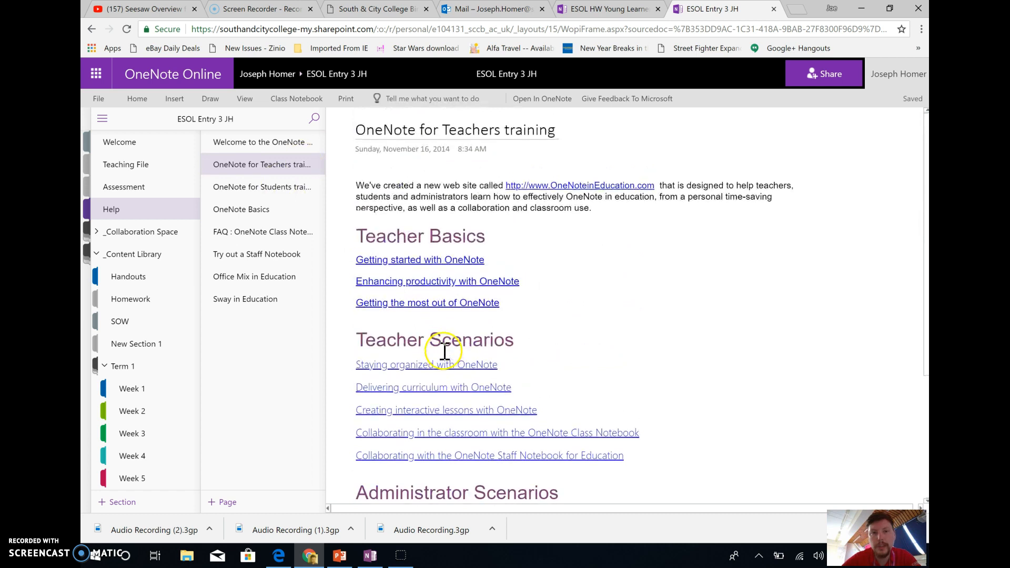
{"action": "left_click", "coordinate": [292, 194]}
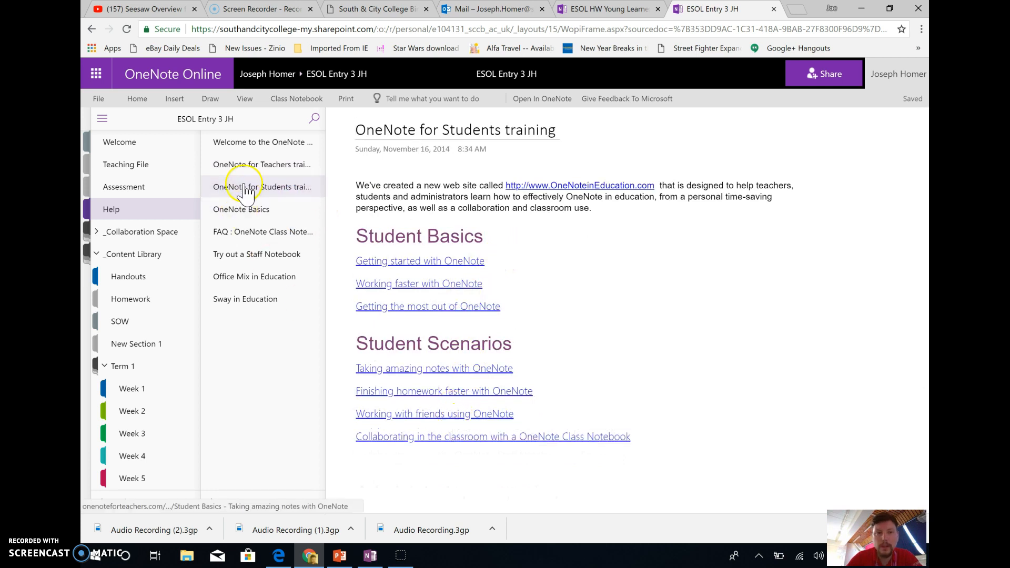
{"action": "left_click", "coordinate": [260, 167]}
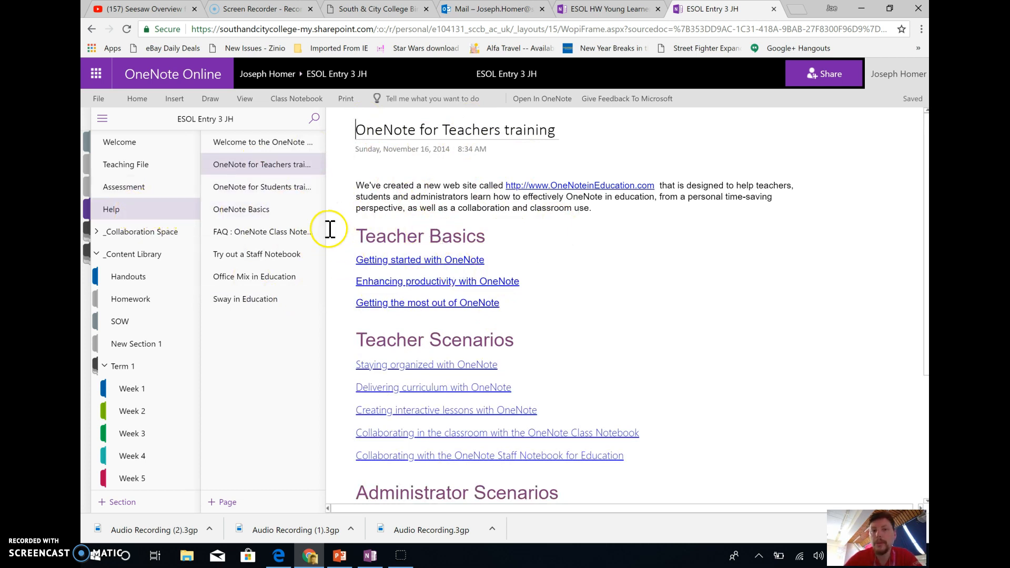
- Open the Welcome section, read through the Welcome to ESOL Entry 3 page and select its classroom photo
{"action": "left_click", "coordinate": [146, 143]}
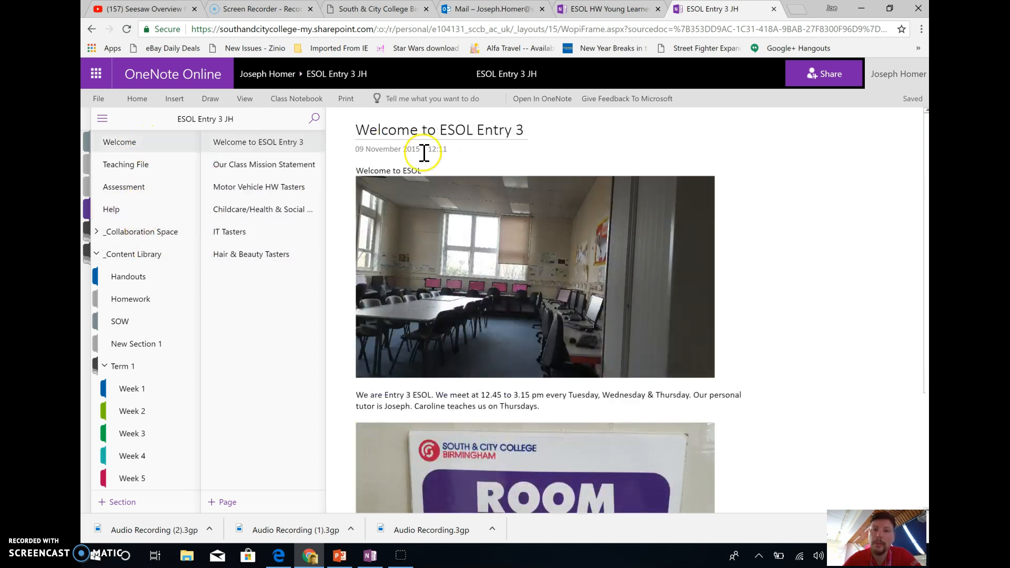
{"action": "scroll", "coordinate": [487, 280], "scroll_direction": "down", "scroll_amount": 2}
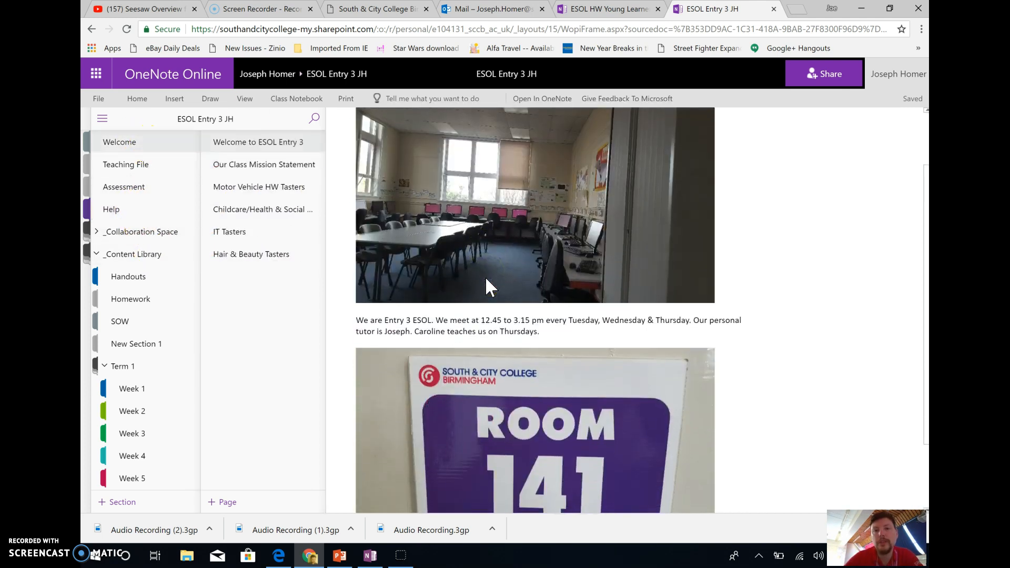
{"action": "scroll", "coordinate": [485, 276], "scroll_direction": "down", "scroll_amount": 3}
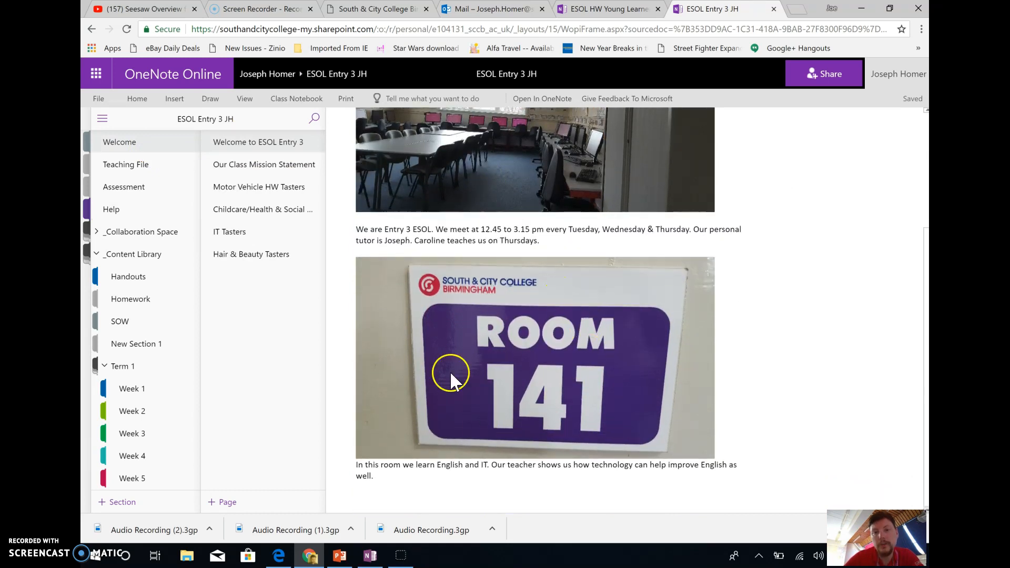
{"action": "scroll", "coordinate": [493, 242], "scroll_direction": "up", "scroll_amount": 5}
{"action": "left_click", "coordinate": [493, 240]}
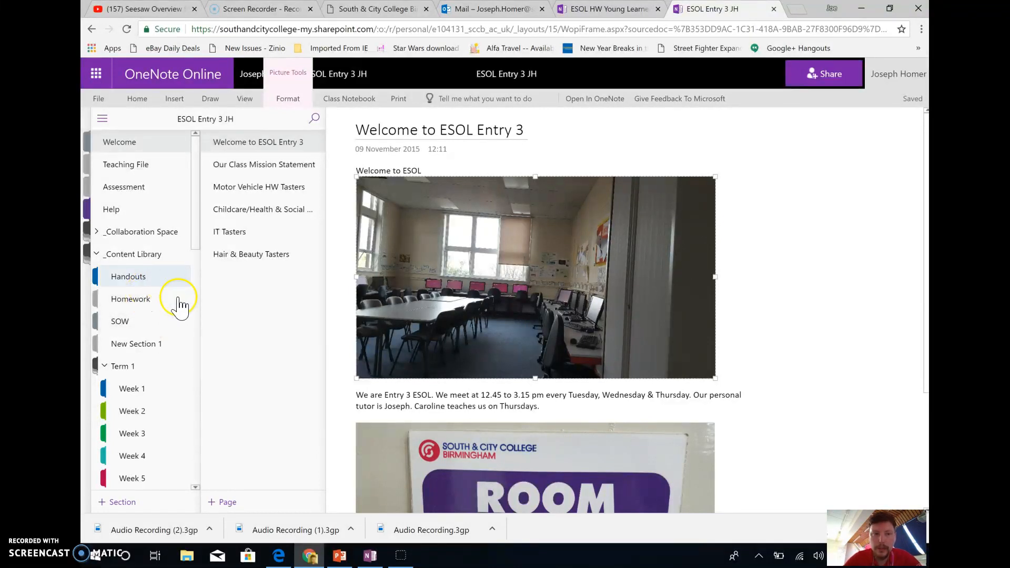
{"action": "left_click", "coordinate": [175, 377]}
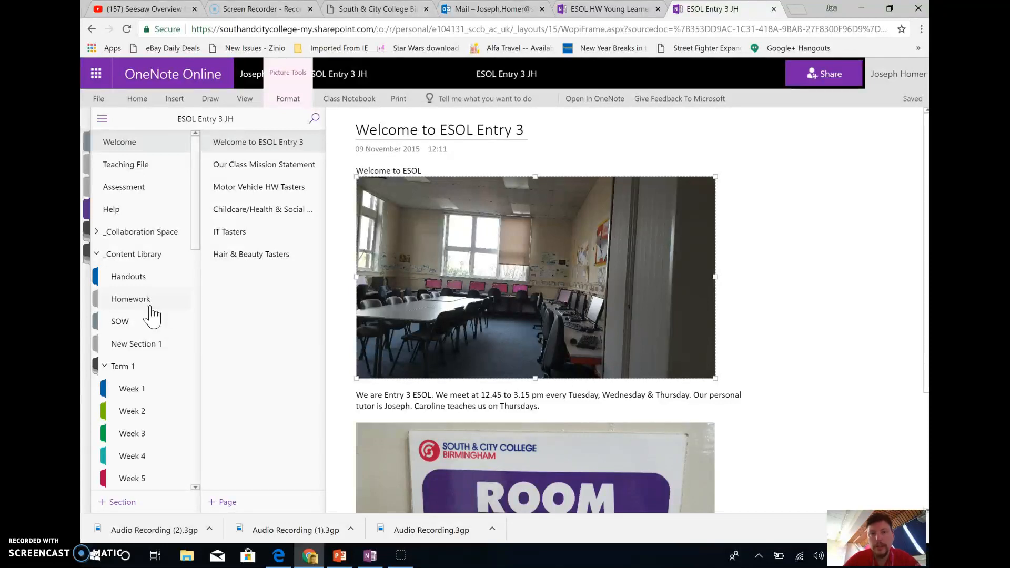
{"action": "left_click", "coordinate": [151, 356]}
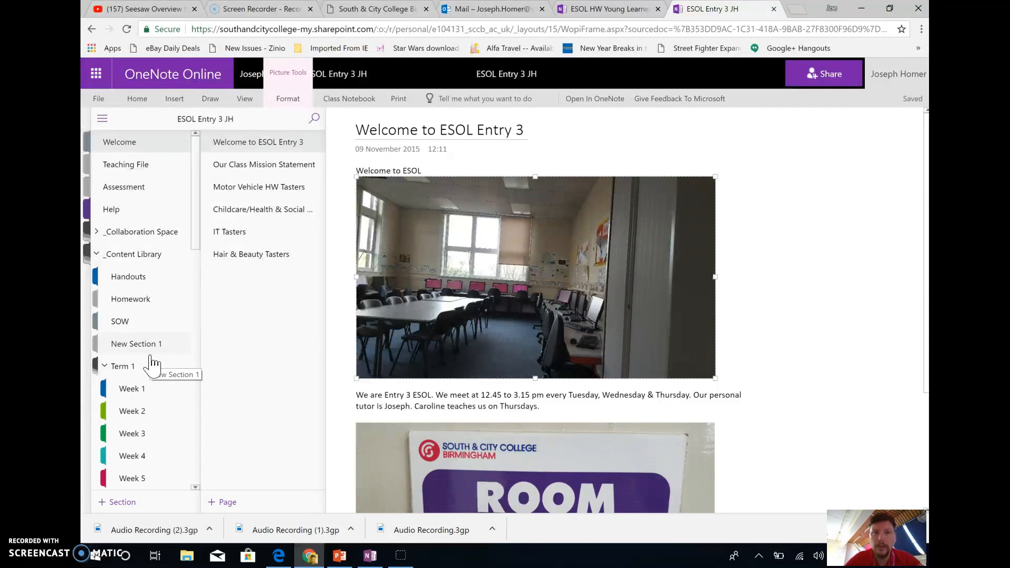
{"action": "left_click", "coordinate": [151, 302]}
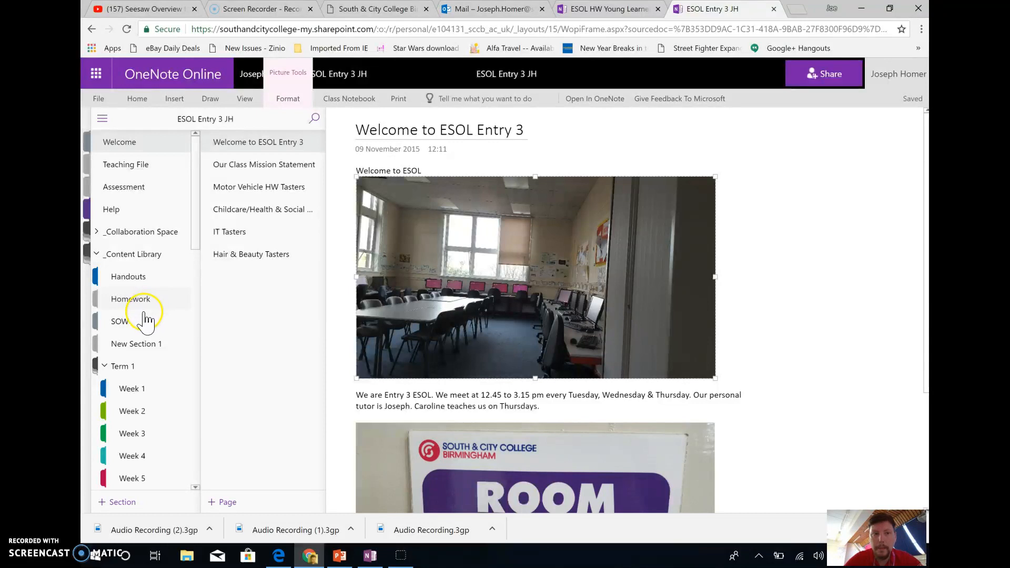
{"action": "left_click", "coordinate": [130, 401]}
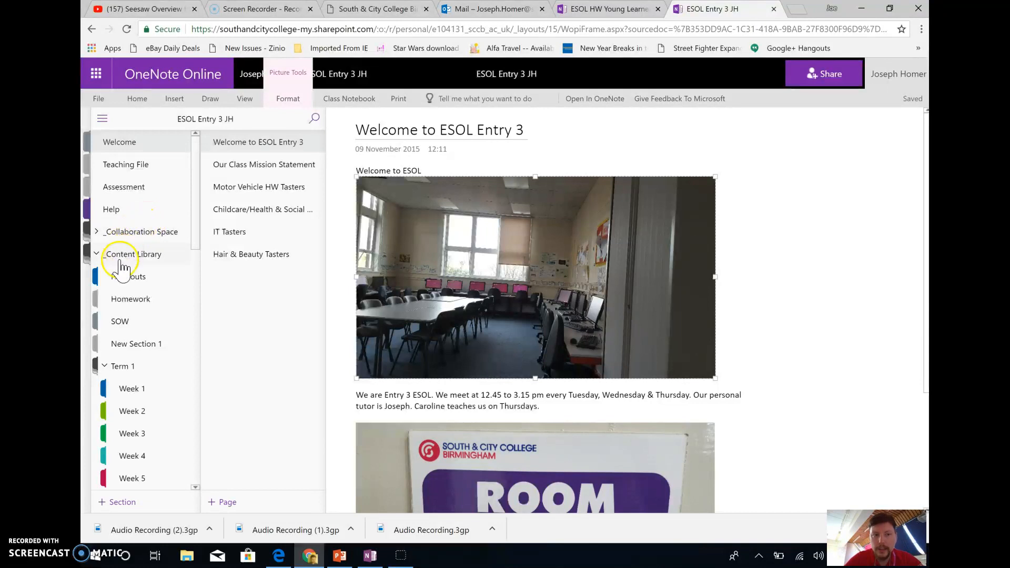
{"action": "left_click", "coordinate": [119, 278]}
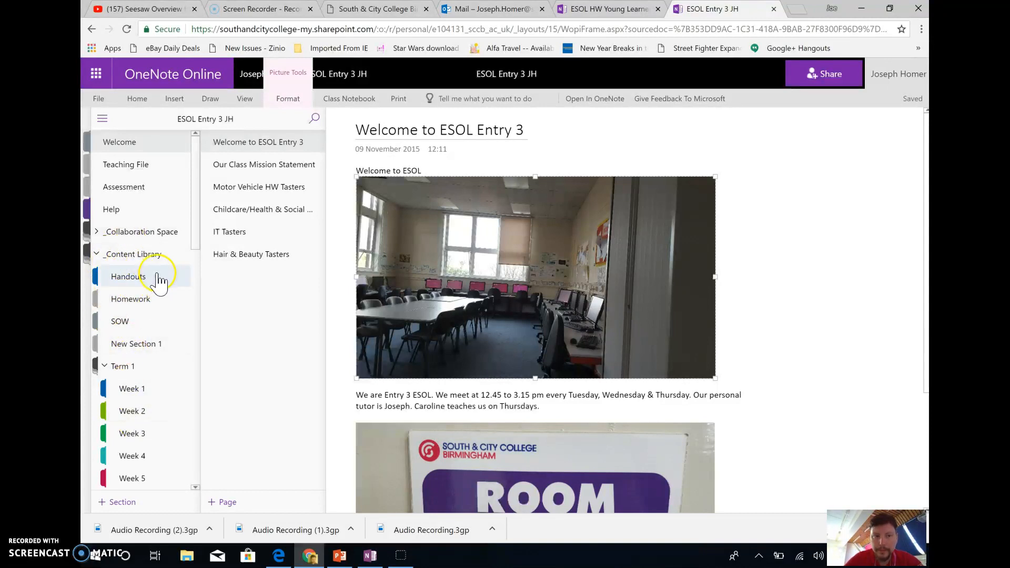
- Expand the _Collaboration Space section group to show its sections
{"action": "left_click", "coordinate": [171, 235]}
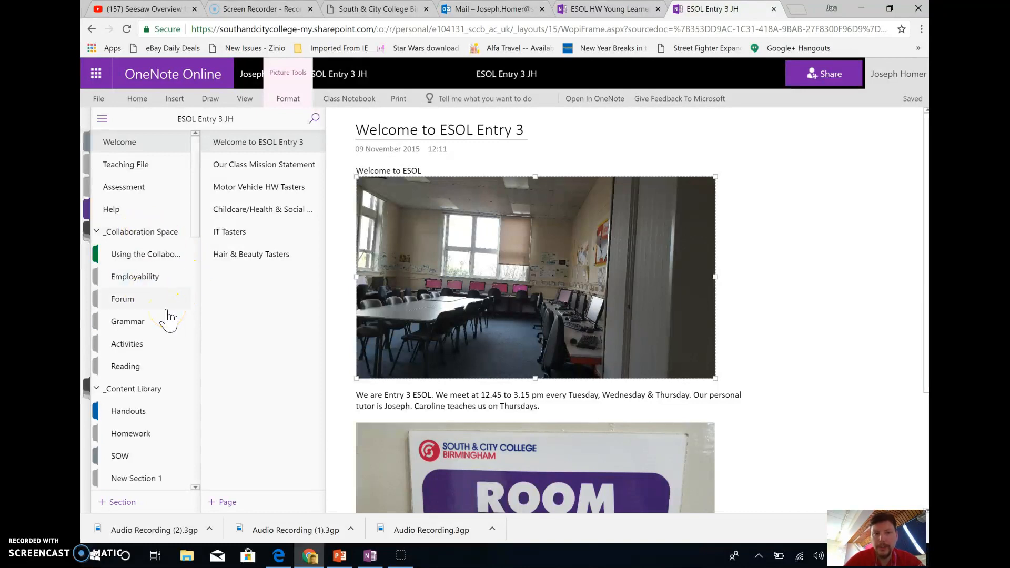
{"action": "left_click", "coordinate": [162, 286]}
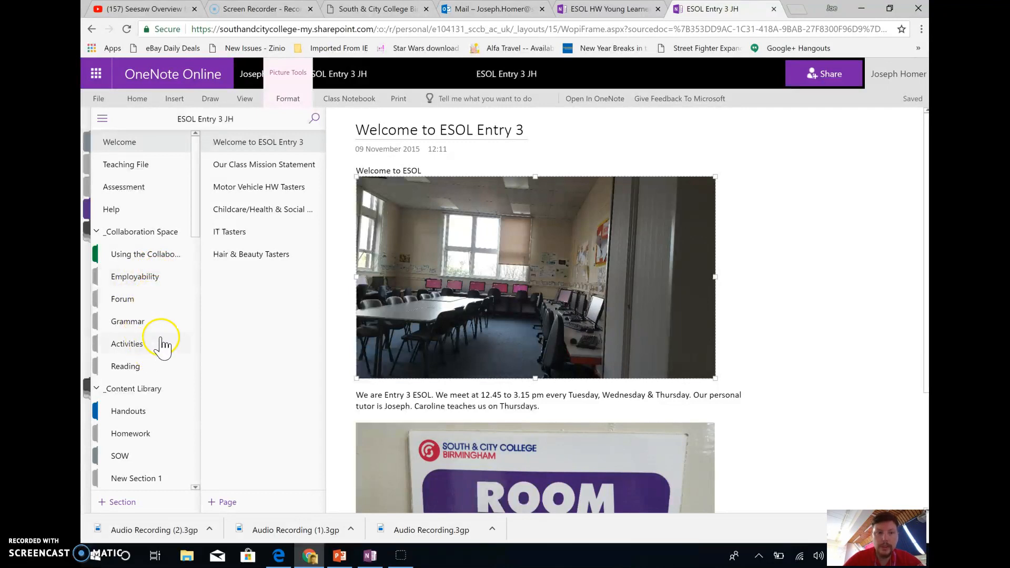
- Open the Employability section of the Collaboration Space and review the self-evaluation table on its Communication page
{"action": "left_click", "coordinate": [161, 279]}
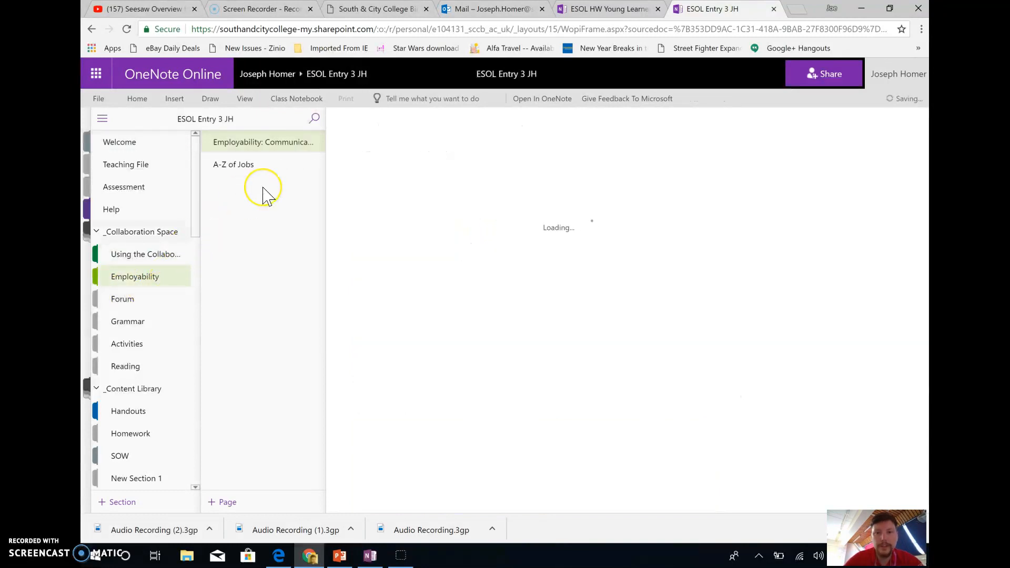
{"action": "left_click", "coordinate": [347, 154]}
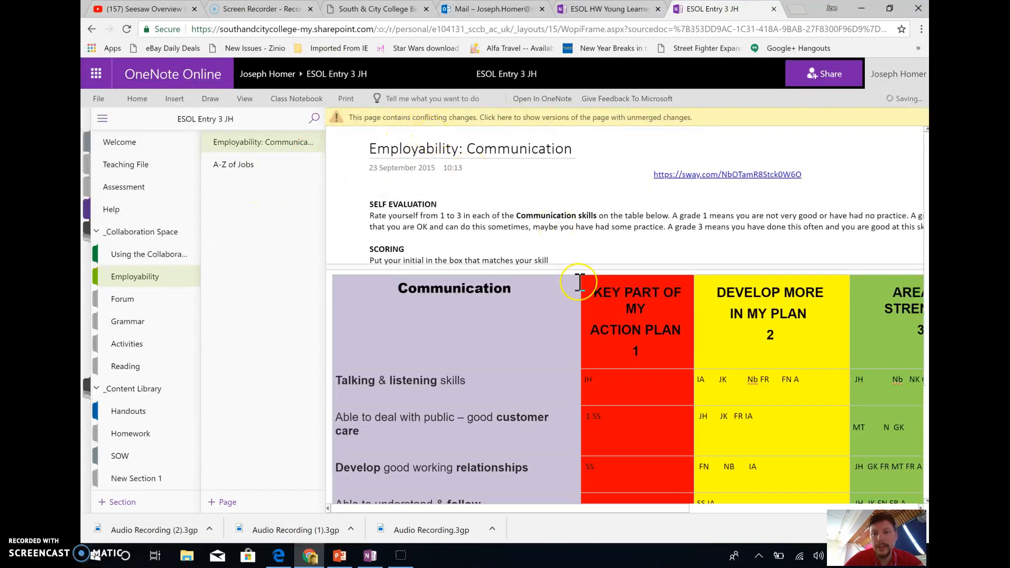
{"action": "scroll", "coordinate": [579, 282], "scroll_direction": "down", "scroll_amount": 2}
{"action": "scroll", "coordinate": [579, 283], "scroll_direction": "down", "scroll_amount": 1}
{"action": "scroll", "coordinate": [786, 358], "scroll_direction": "right", "scroll_amount": 5}
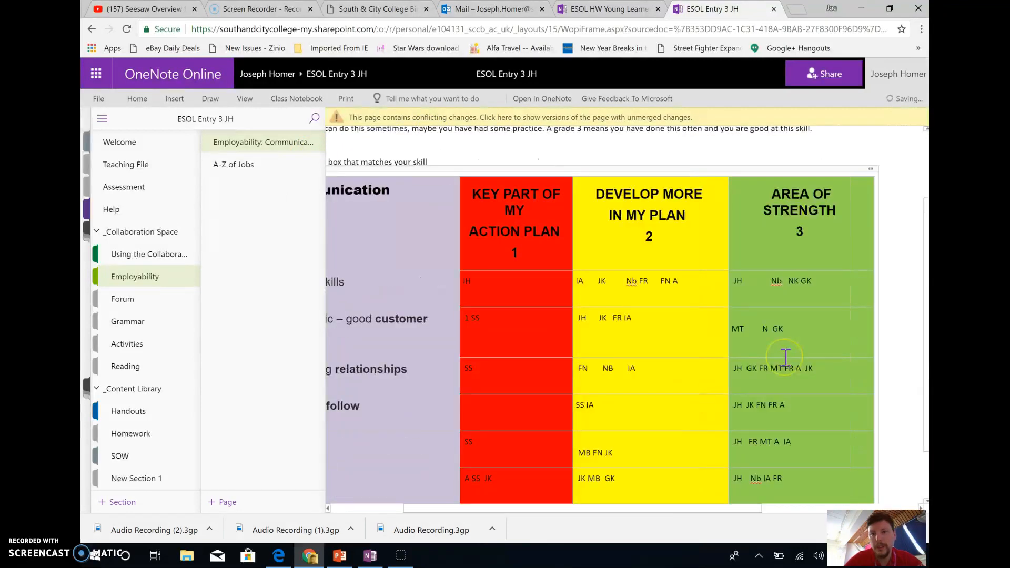
{"action": "scroll", "coordinate": [785, 356], "scroll_direction": "left", "scroll_amount": 4}
{"action": "scroll", "coordinate": [786, 358], "scroll_direction": "down", "scroll_amount": 1}
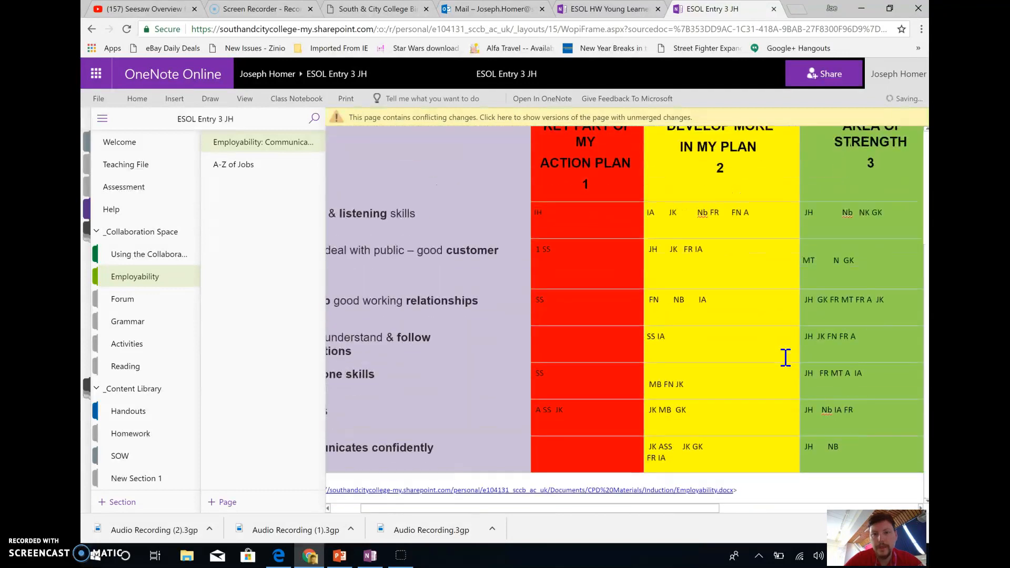
{"action": "scroll", "coordinate": [785, 358], "scroll_direction": "left", "scroll_amount": 2}
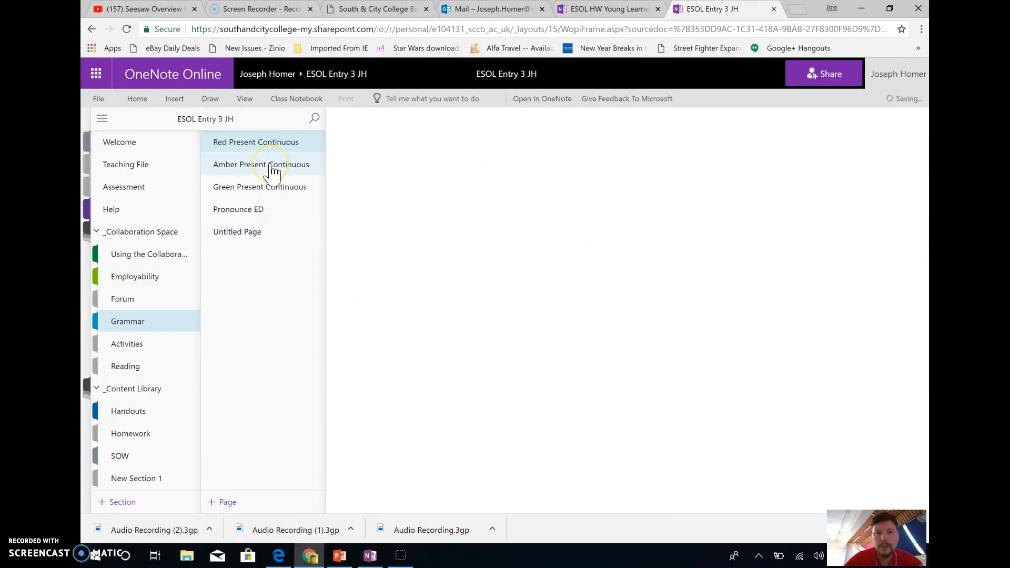
- View the Grammar section's Red Present Continuous page and collapse the _Collaboration Space section group
{"action": "scroll", "coordinate": [441, 253], "scroll_direction": "down", "scroll_amount": 5}
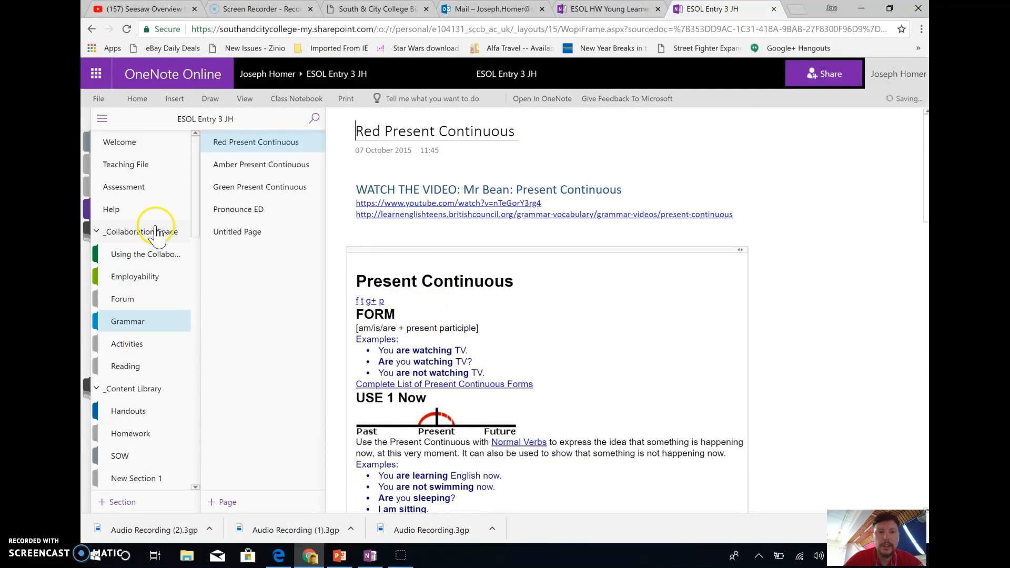
{"action": "left_click", "coordinate": [121, 233]}
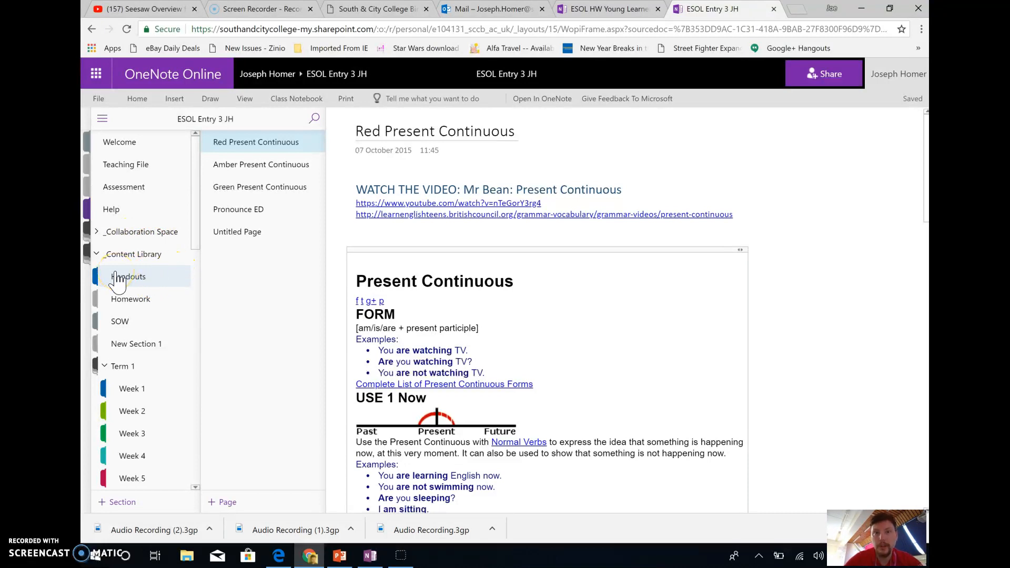
{"action": "left_click", "coordinate": [154, 235]}
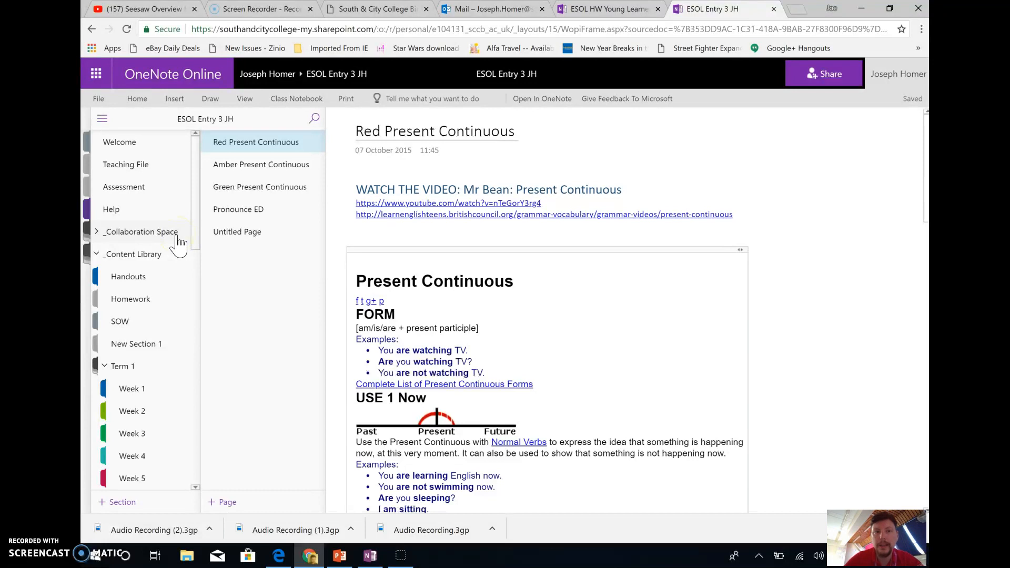
{"action": "left_click", "coordinate": [170, 237]}
{"action": "left_click", "coordinate": [158, 257]}
- Open the Handouts section in the Content Library and view its Language Videos and Phonemic Chart pages
{"action": "left_click", "coordinate": [146, 274]}
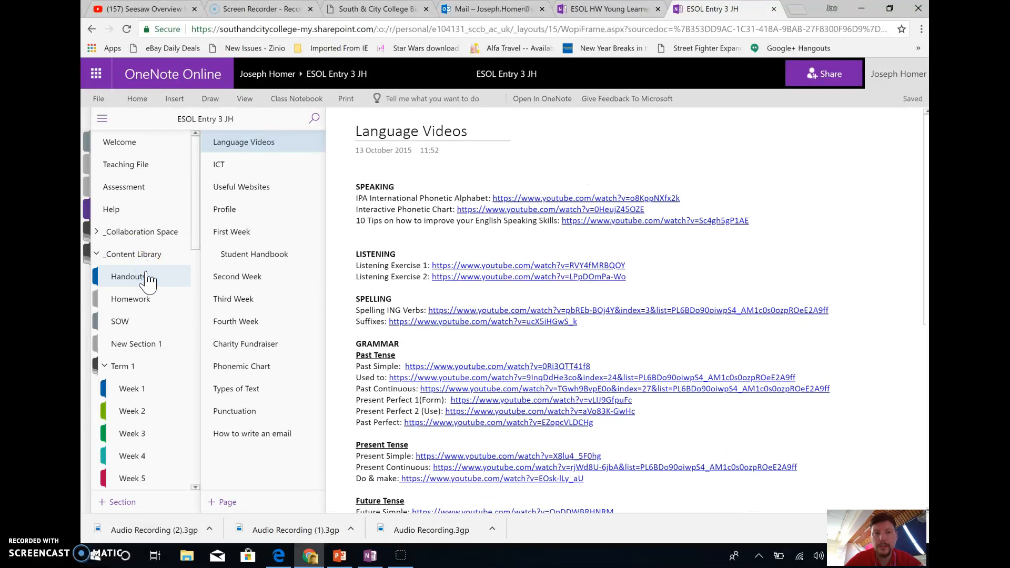
{"action": "scroll", "coordinate": [424, 331], "scroll_direction": "down", "scroll_amount": 4}
{"action": "scroll", "coordinate": [424, 331], "scroll_direction": "down", "scroll_amount": 2}
{"action": "scroll", "coordinate": [421, 332], "scroll_direction": "up", "scroll_amount": 5}
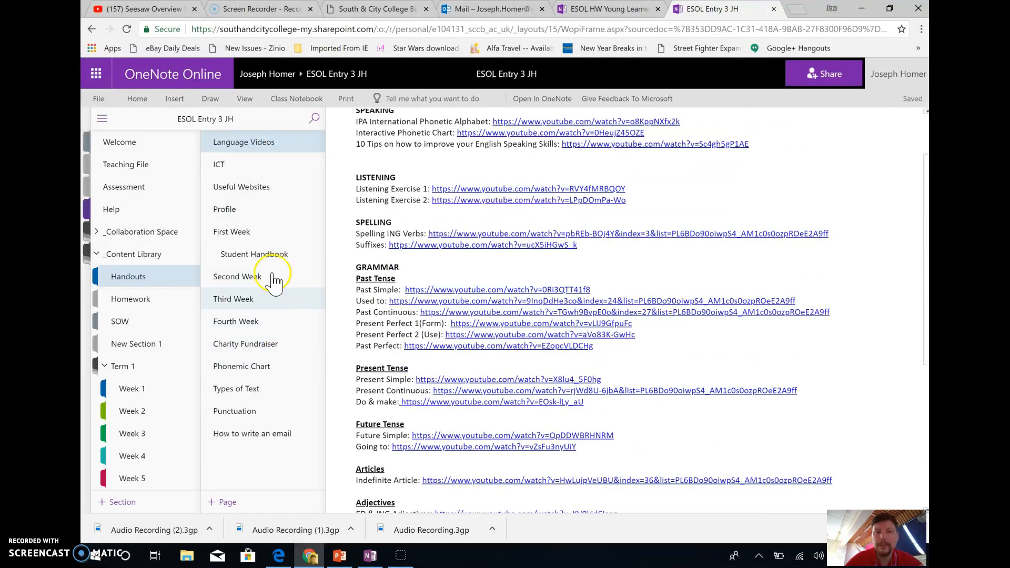
{"action": "left_click", "coordinate": [291, 364]}
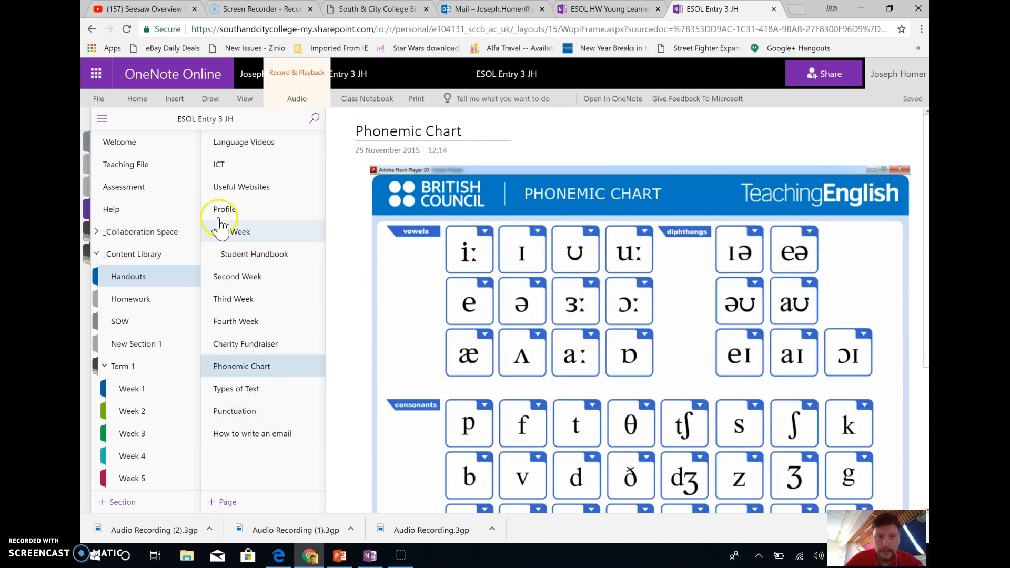
- Open the ICT handout page and insert a blank line below the Comprehensive Excel Tutorial link
{"action": "left_click", "coordinate": [275, 165]}
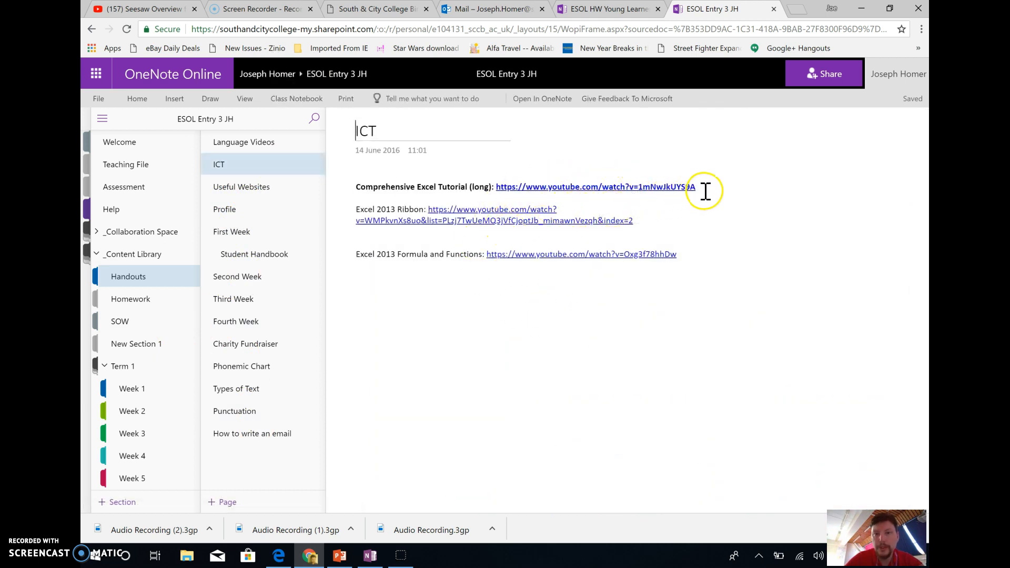
{"action": "key", "text": "Return"}
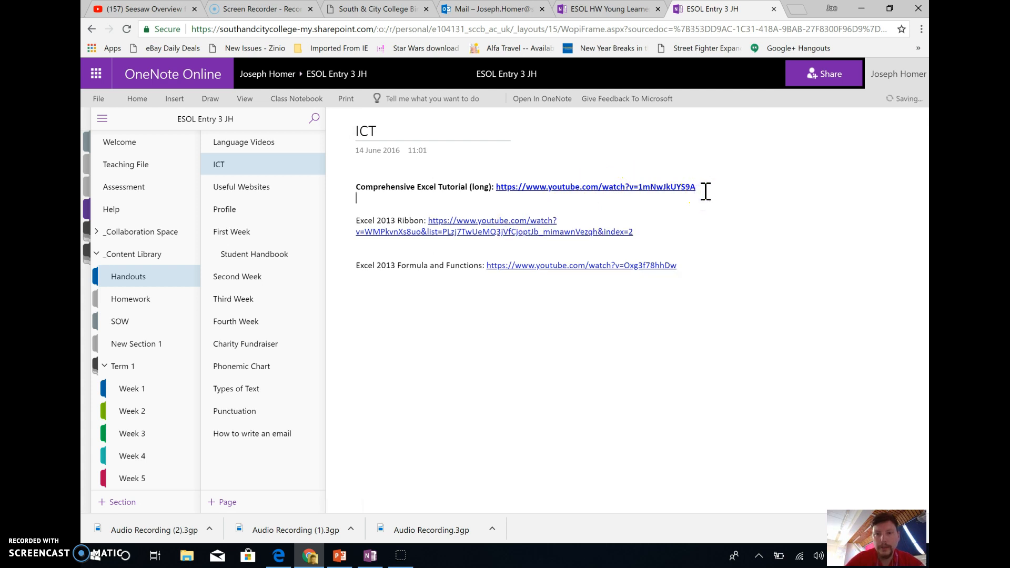
{"action": "left_click", "coordinate": [498, 207]}
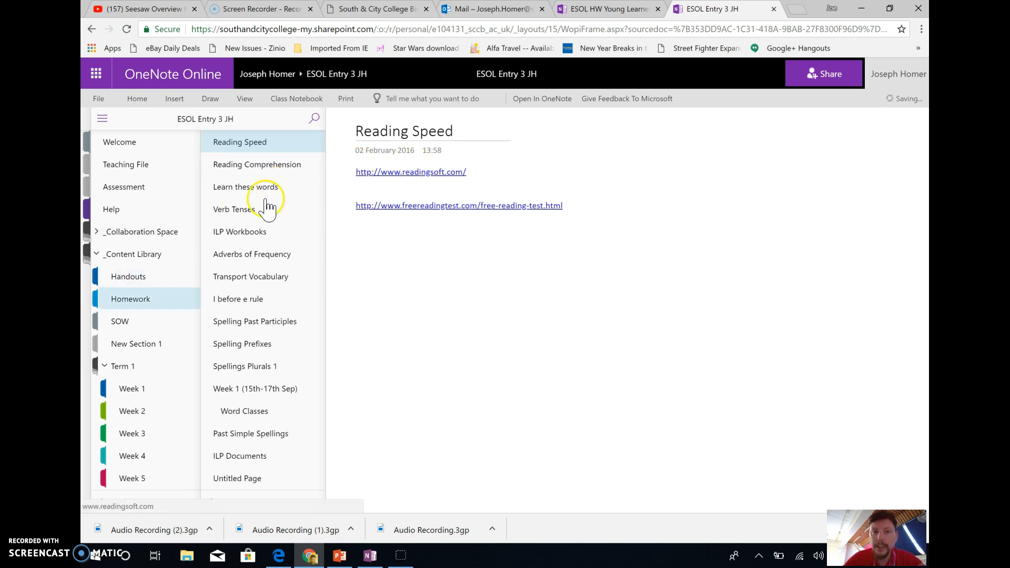
- View the Adverbs of Frequency page in the Homework section and look through that section's list of pages
{"action": "left_click", "coordinate": [264, 254]}
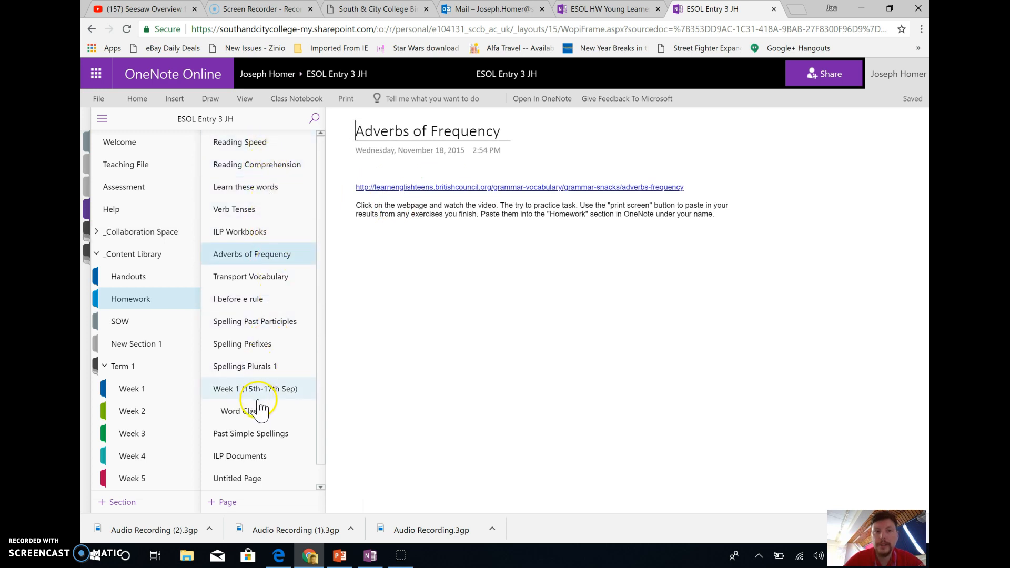
{"action": "scroll", "coordinate": [259, 410], "scroll_direction": "down", "scroll_amount": 1}
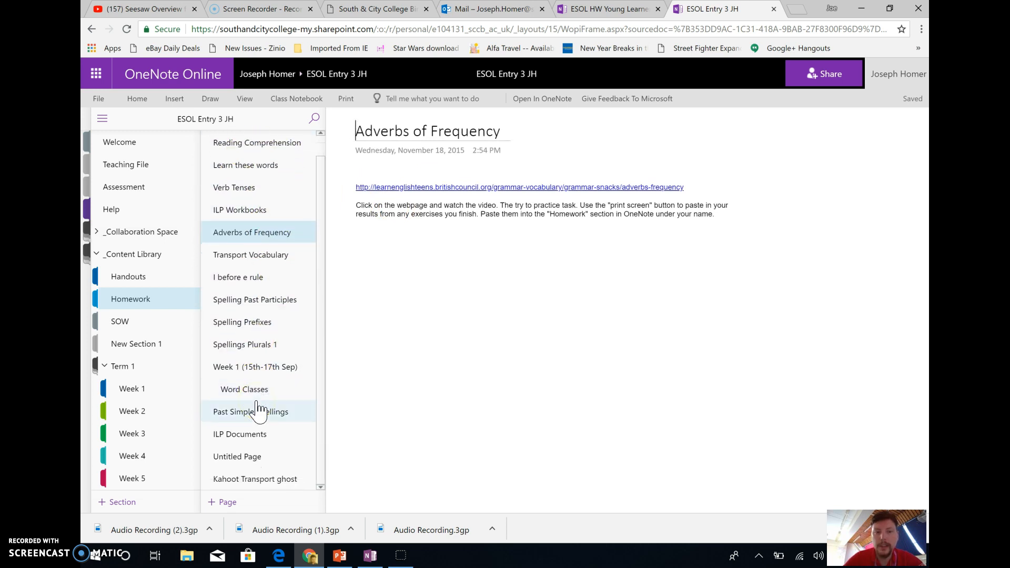
{"action": "scroll", "coordinate": [260, 413], "scroll_direction": "up", "scroll_amount": 1}
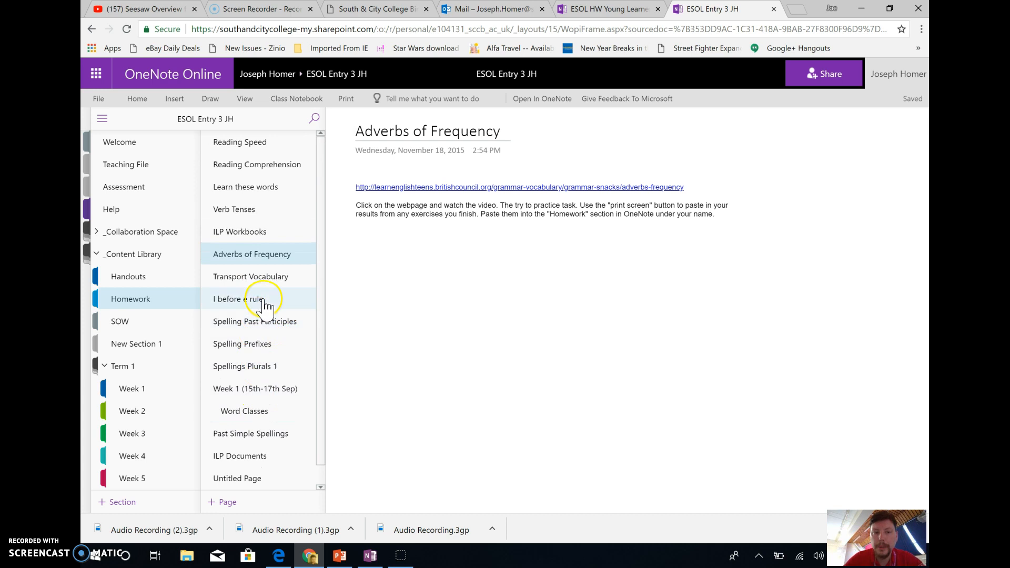
- Open the Content Library's SOW section and skim the weekly plan on the Term 1 SOW page
{"action": "left_click", "coordinate": [162, 326]}
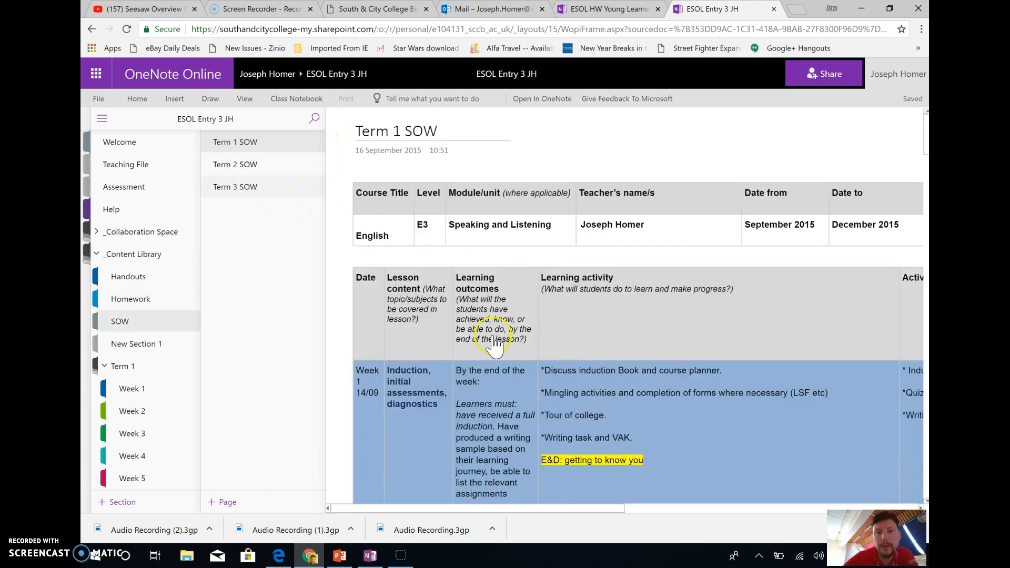
{"action": "scroll", "coordinate": [495, 337], "scroll_direction": "down", "scroll_amount": 10}
{"action": "scroll", "coordinate": [495, 337], "scroll_direction": "down", "scroll_amount": 20}
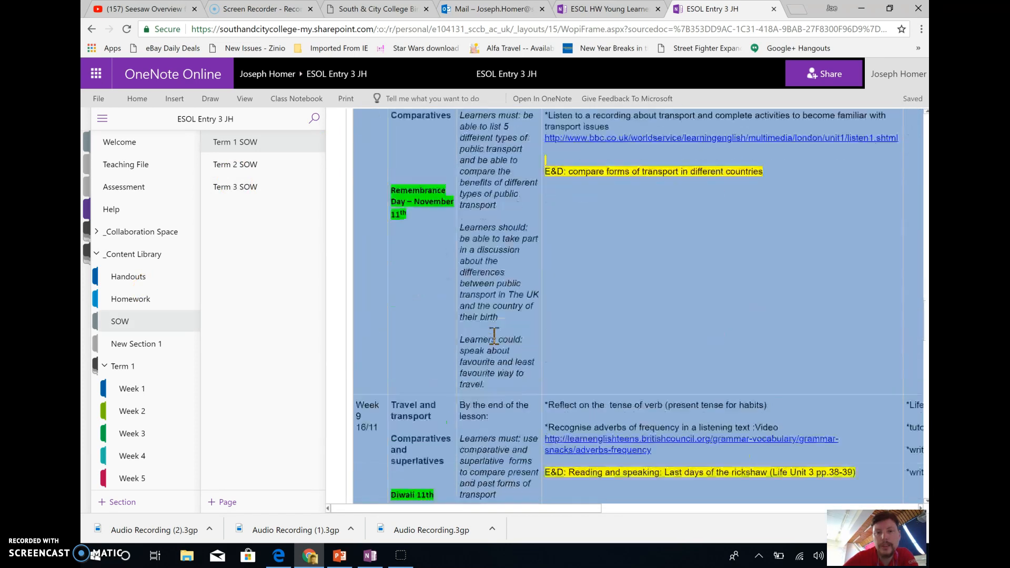
{"action": "scroll", "coordinate": [495, 337], "scroll_direction": "up", "scroll_amount": 20}
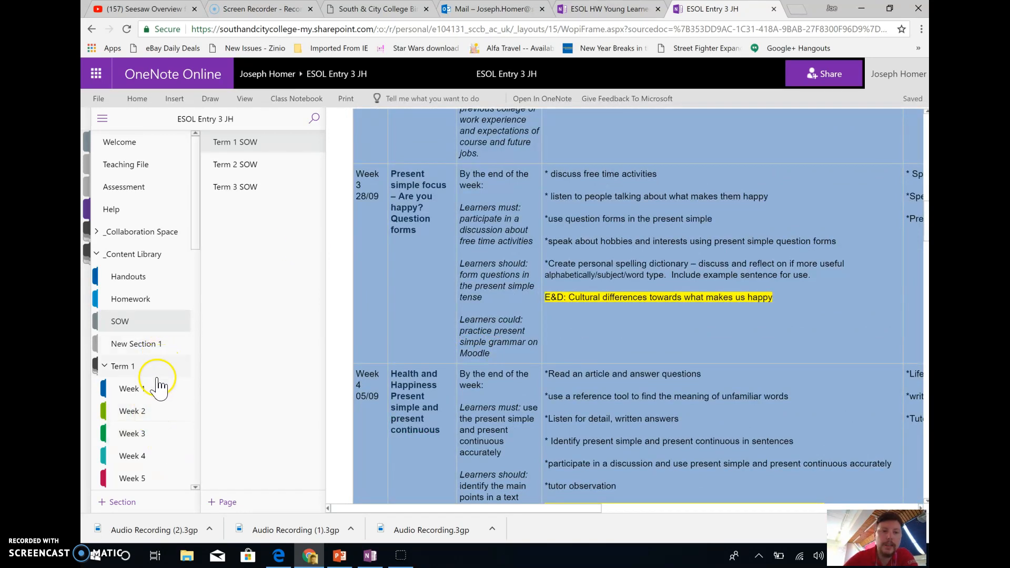
- Open the Week 4 section under Term 1 and review its SOW page
{"action": "left_click", "coordinate": [157, 455]}
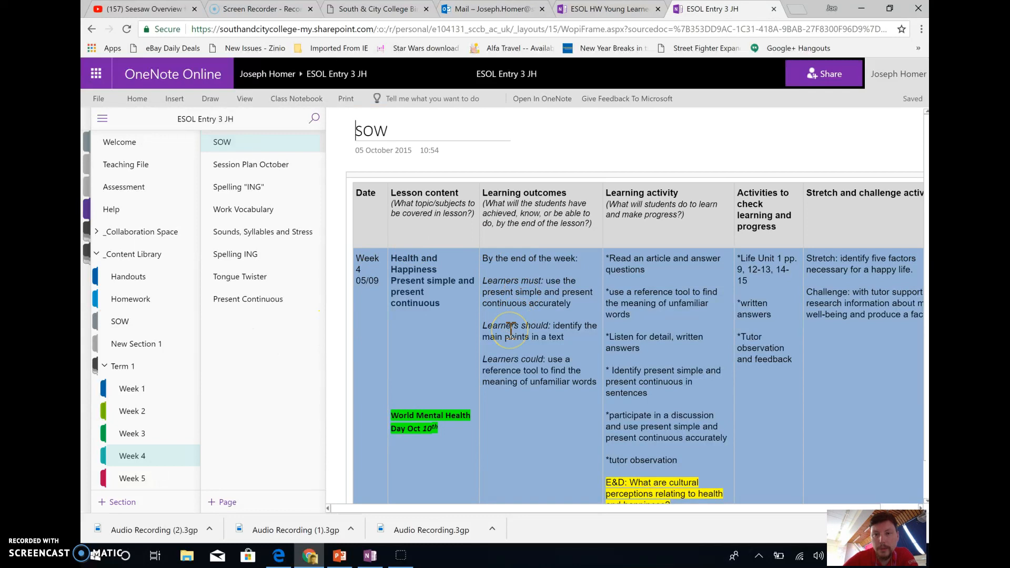
{"action": "scroll", "coordinate": [511, 330], "scroll_direction": "down", "scroll_amount": 1}
{"action": "scroll", "coordinate": [511, 330], "scroll_direction": "up", "scroll_amount": 1}
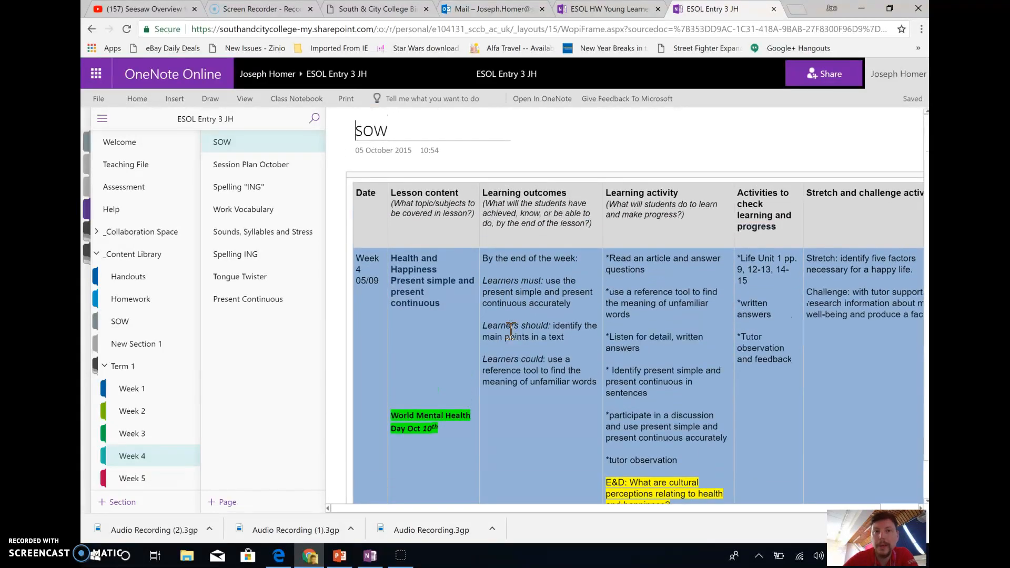
{"action": "left_click", "coordinate": [260, 141]}
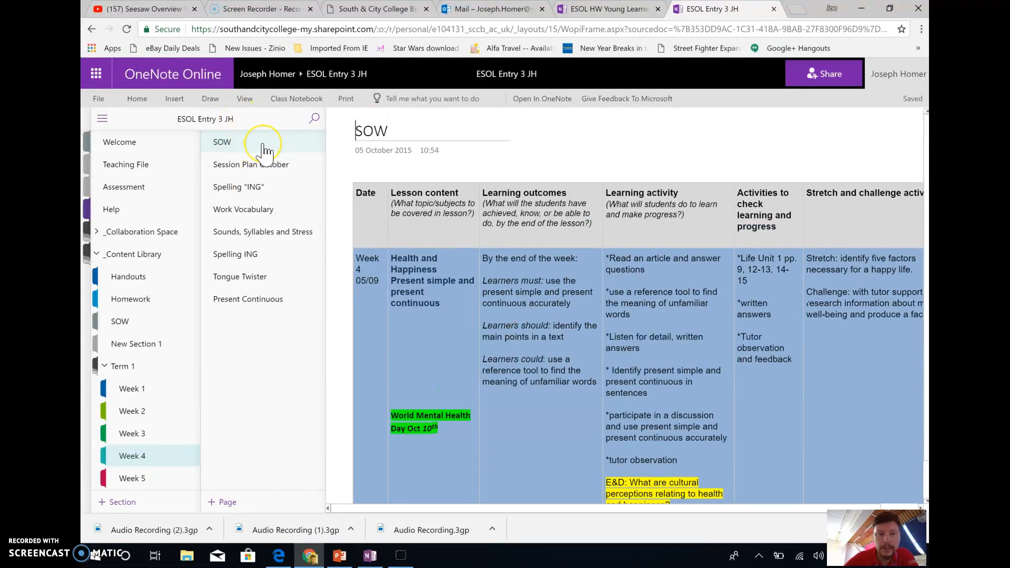
{"action": "left_click", "coordinate": [280, 148]}
- Open the Session Plan October page, look through it and toggle the checkbox of the first lesson objective
{"action": "left_click", "coordinate": [279, 166]}
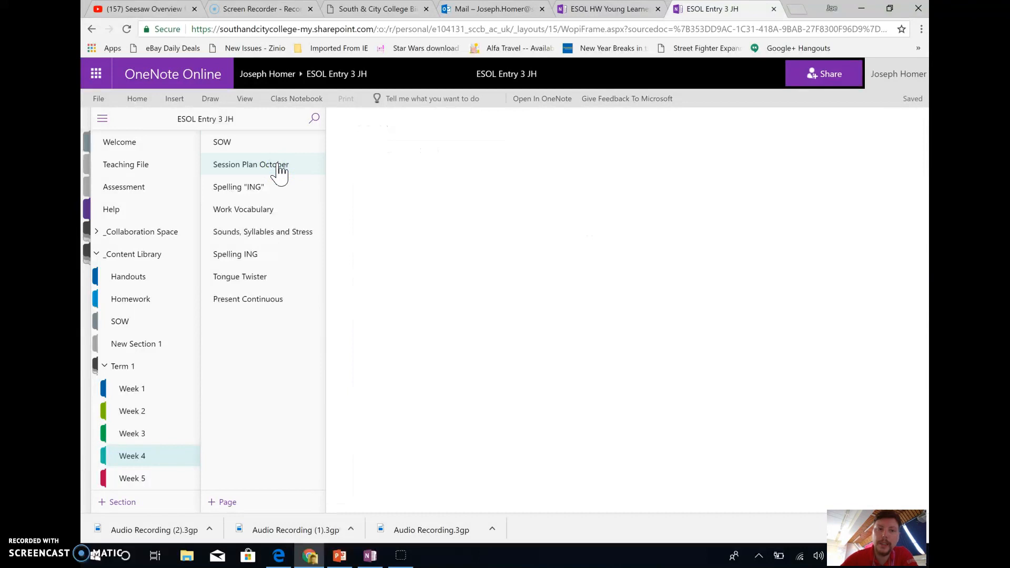
{"action": "left_click", "coordinate": [452, 259]}
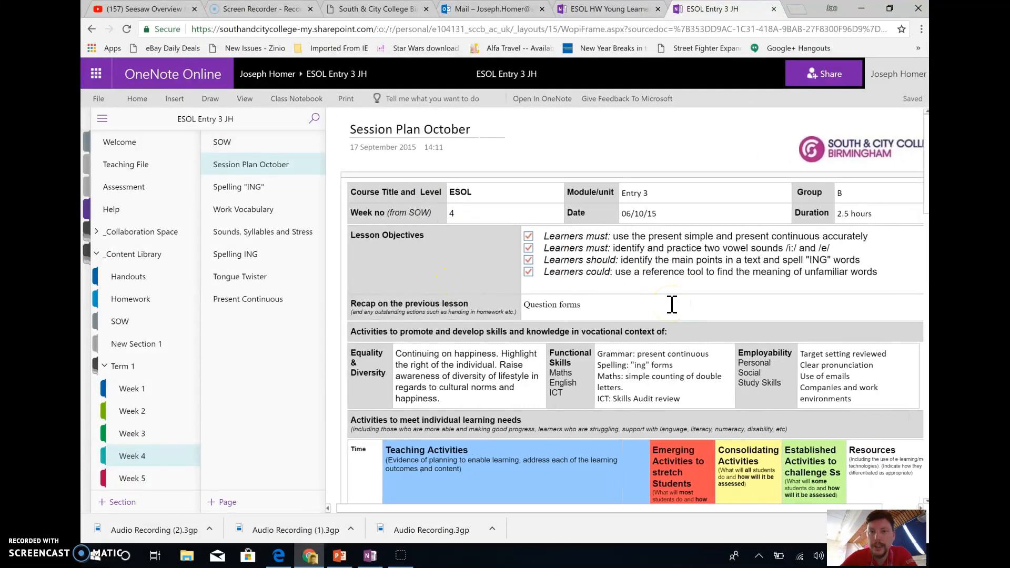
{"action": "scroll", "coordinate": [672, 305], "scroll_direction": "right", "scroll_amount": 2}
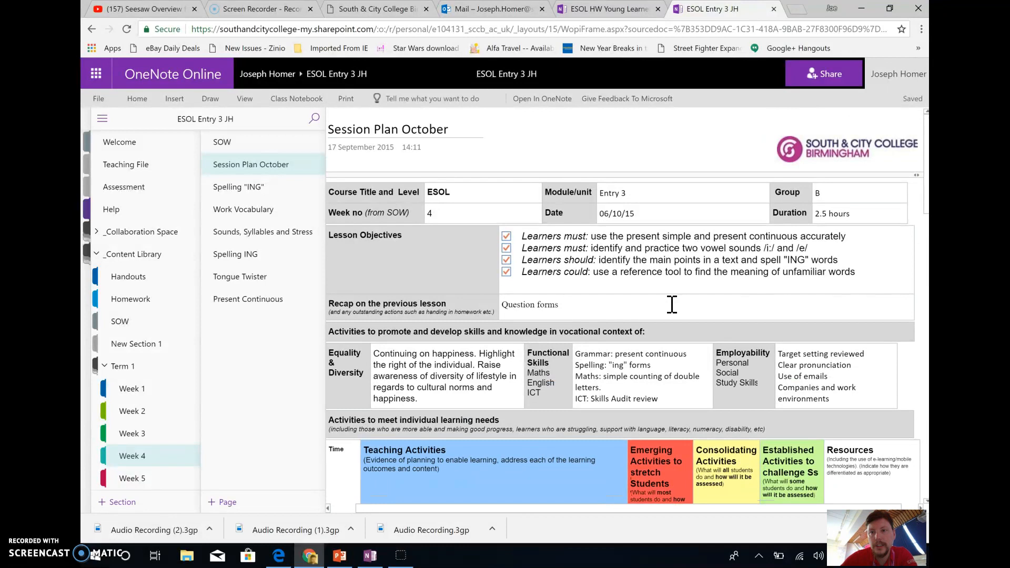
{"action": "scroll", "coordinate": [672, 305], "scroll_direction": "down", "scroll_amount": 6}
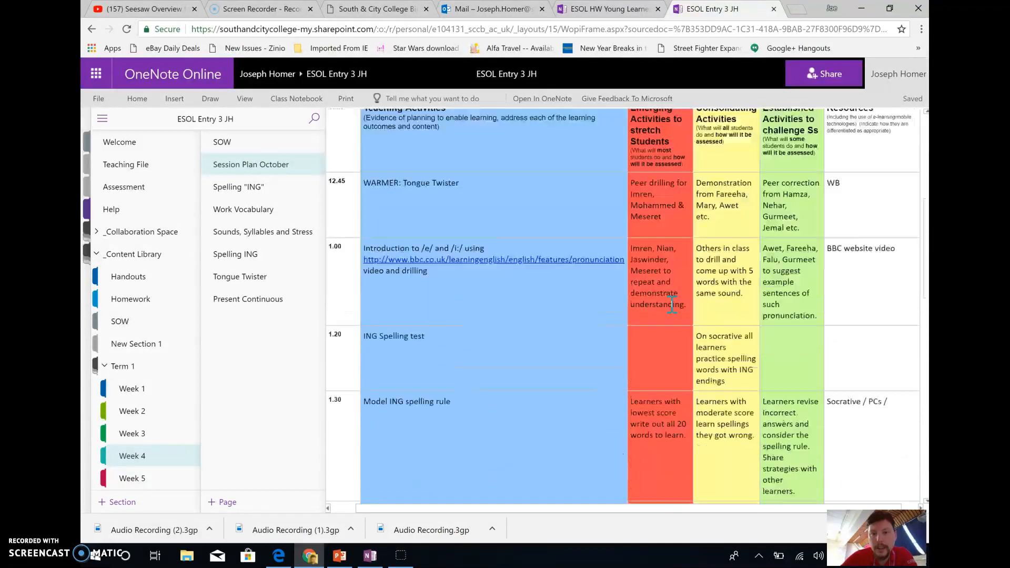
{"action": "scroll", "coordinate": [672, 305], "scroll_direction": "up", "scroll_amount": 7}
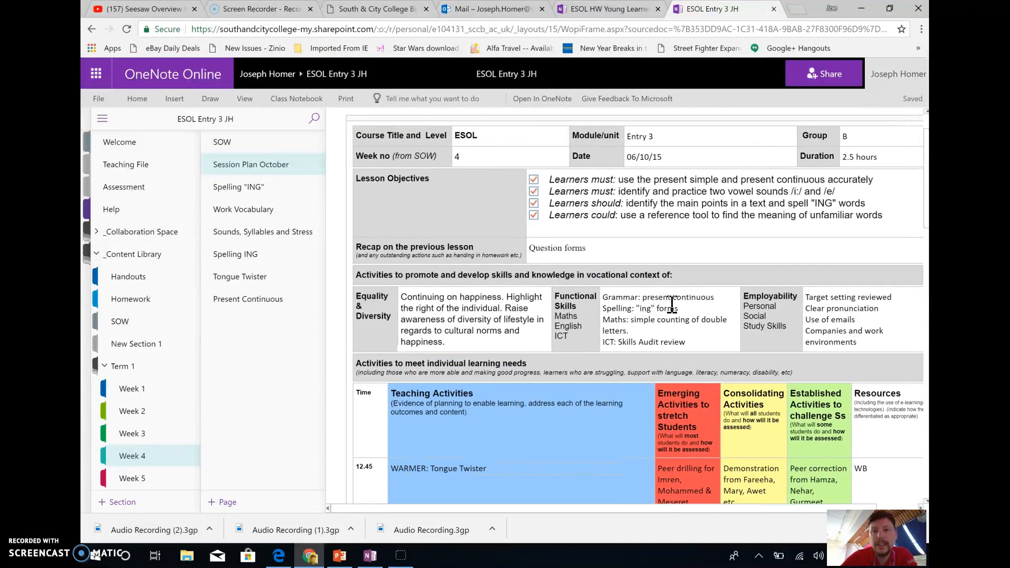
{"action": "scroll", "coordinate": [673, 304], "scroll_direction": "up", "scroll_amount": 2}
{"action": "left_click", "coordinate": [547, 235]}
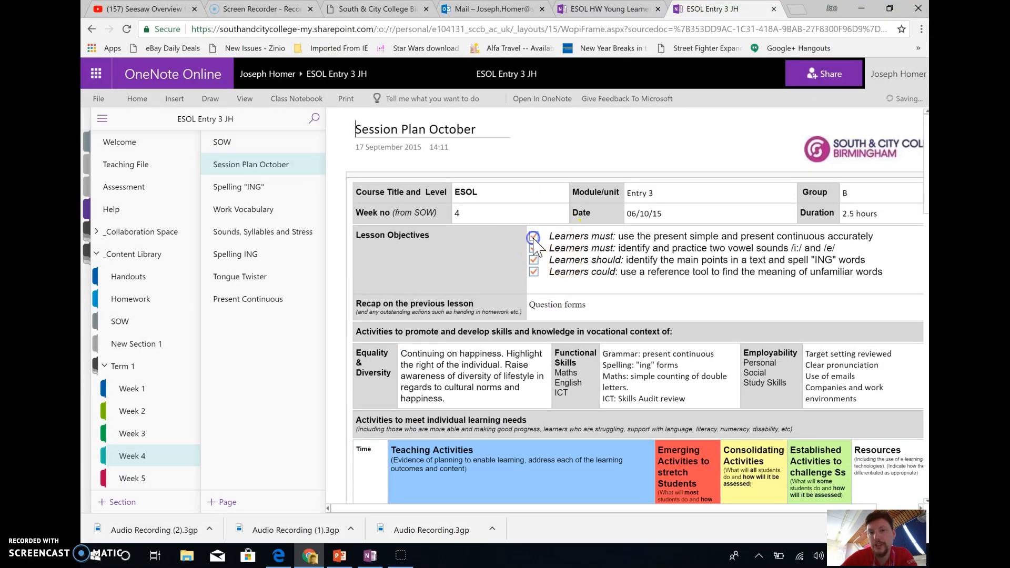
- Review the timed teaching activities in Session Plan October and their emerging, consolidating and established columns
{"action": "scroll", "coordinate": [579, 310], "scroll_direction": "down", "scroll_amount": 3}
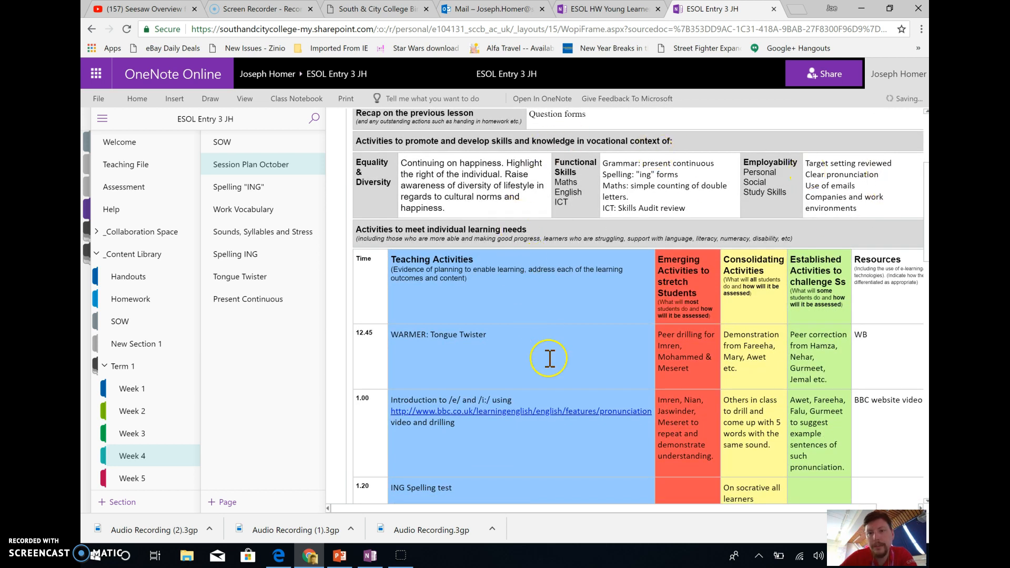
{"action": "scroll", "coordinate": [550, 358], "scroll_direction": "down", "scroll_amount": 2}
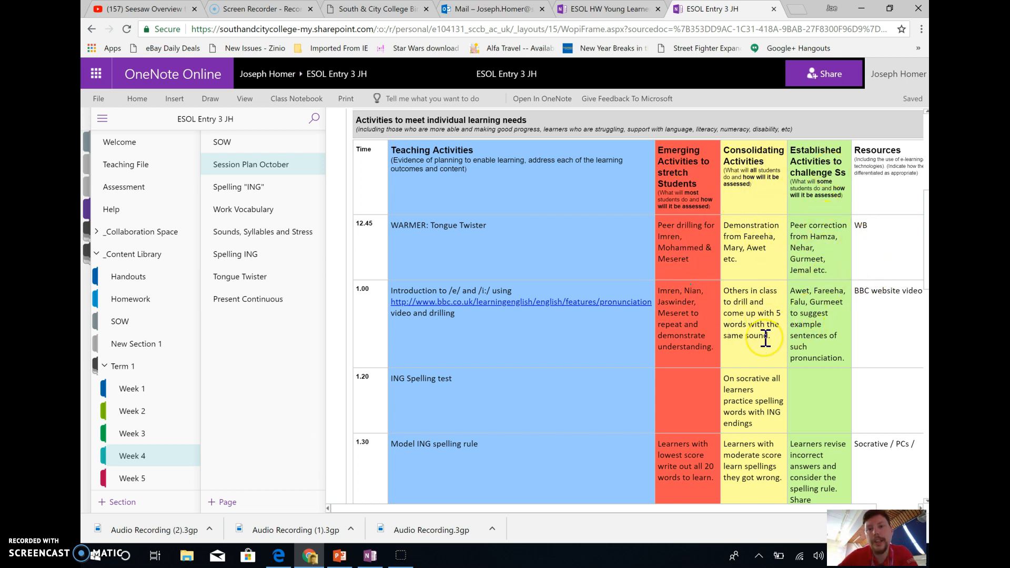
{"action": "scroll", "coordinate": [766, 337], "scroll_direction": "down", "scroll_amount": 7}
{"action": "scroll", "coordinate": [766, 337], "scroll_direction": "up", "scroll_amount": 9}
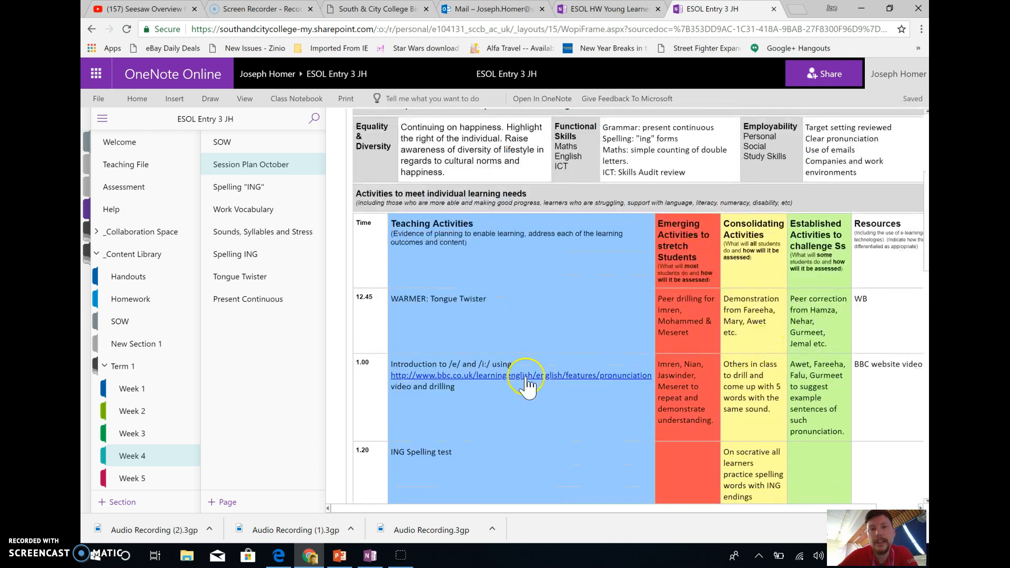
{"action": "scroll", "coordinate": [766, 351], "scroll_direction": "down", "scroll_amount": 2}
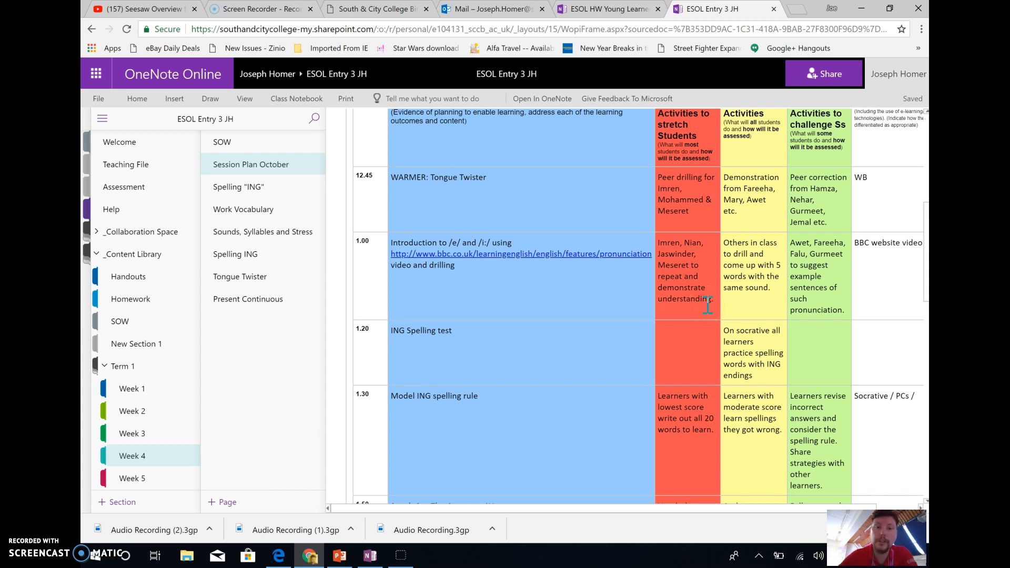
{"action": "scroll", "coordinate": [708, 305], "scroll_direction": "down", "scroll_amount": 2}
{"action": "left_click", "coordinate": [824, 338]}
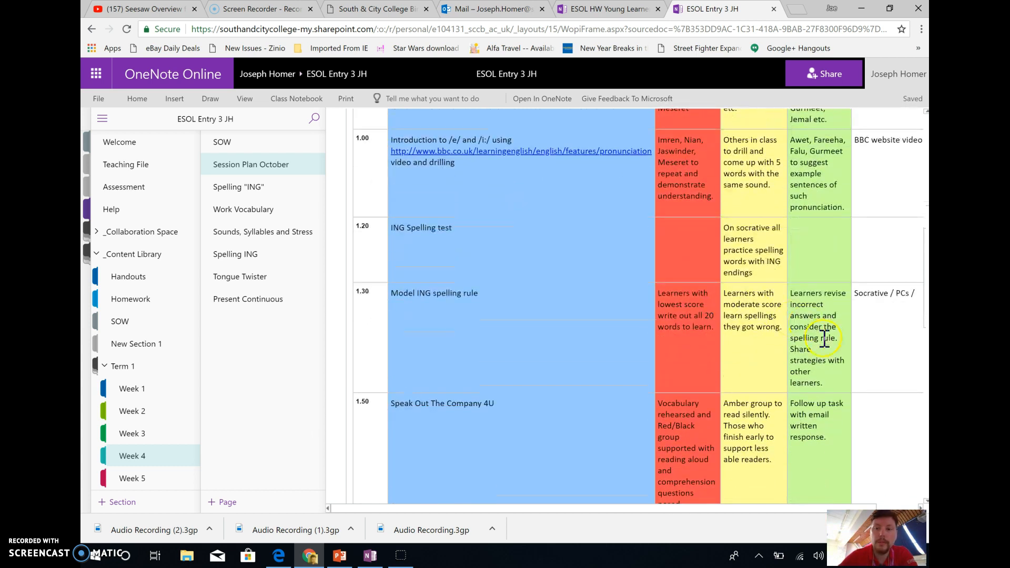
{"action": "scroll", "coordinate": [778, 372], "scroll_direction": "down", "scroll_amount": 3}
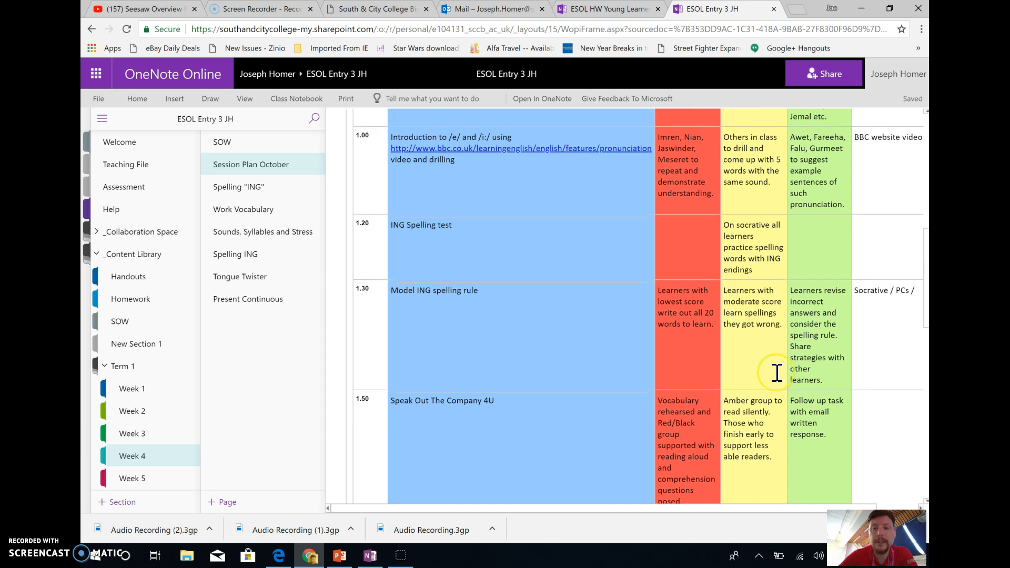
- Review the remaining timed activities in Session Plan October through to the learner score table beneath them
{"action": "left_click", "coordinate": [753, 287]}
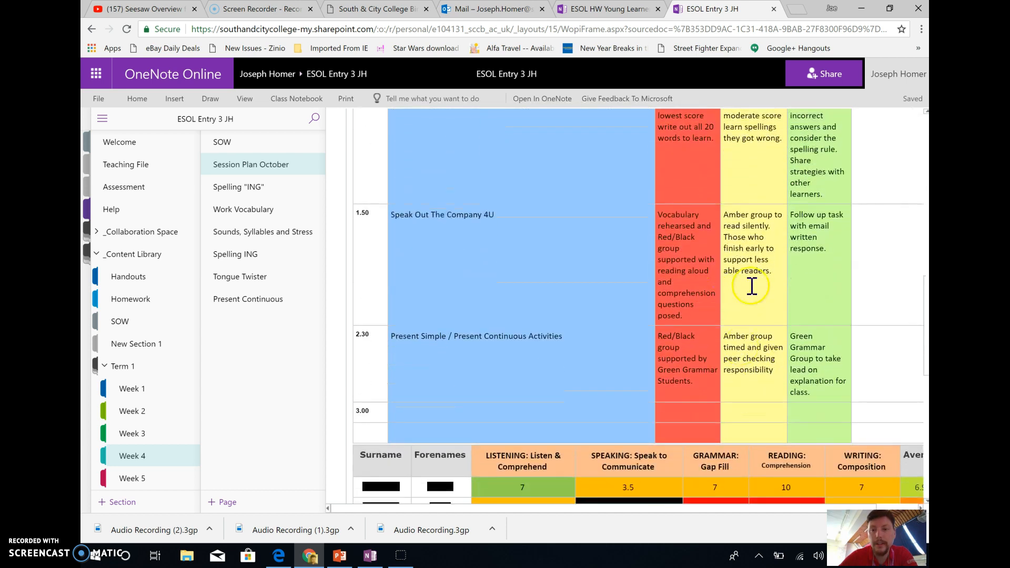
{"action": "scroll", "coordinate": [753, 354], "scroll_direction": "up", "scroll_amount": 1}
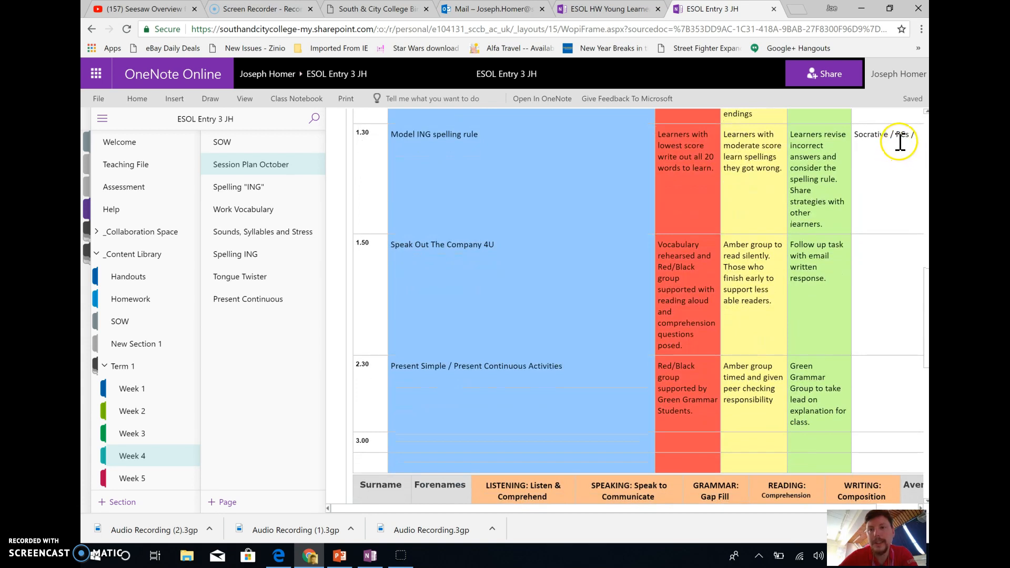
{"action": "scroll", "coordinate": [768, 334], "scroll_direction": "down", "scroll_amount": 5}
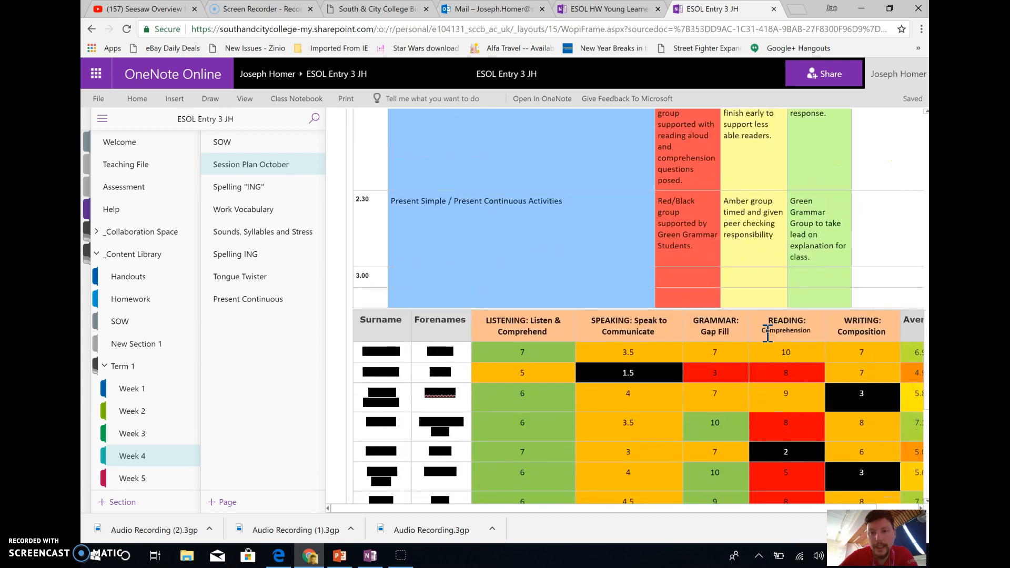
{"action": "scroll", "coordinate": [768, 333], "scroll_direction": "down", "scroll_amount": 7}
{"action": "left_click", "coordinate": [718, 316]}
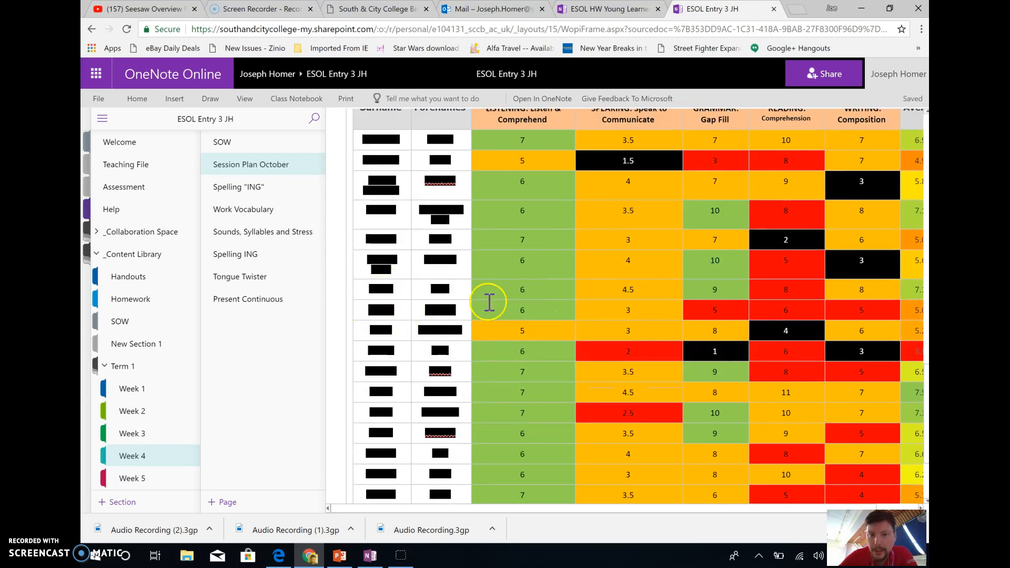
{"action": "scroll", "coordinate": [540, 345], "scroll_direction": "up", "scroll_amount": 3}
{"action": "scroll", "coordinate": [540, 345], "scroll_direction": "down", "scroll_amount": 2}
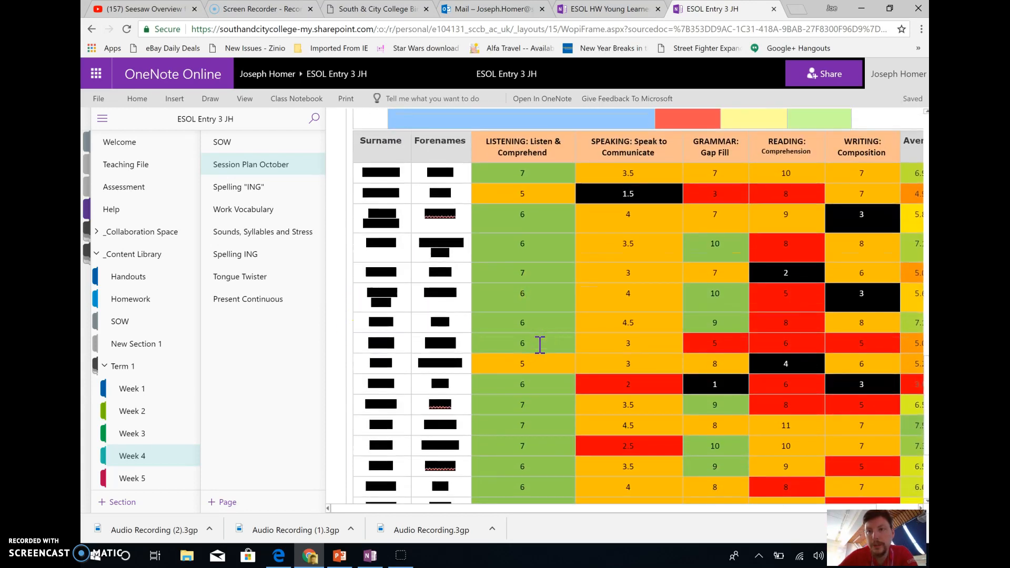
- Examine the colour-coded listening, speaking, grammar, reading and writing scores and the Average column in the learner table
{"action": "scroll", "coordinate": [540, 345], "scroll_direction": "right", "scroll_amount": 2}
{"action": "scroll", "coordinate": [540, 345], "scroll_direction": "left", "scroll_amount": 2}
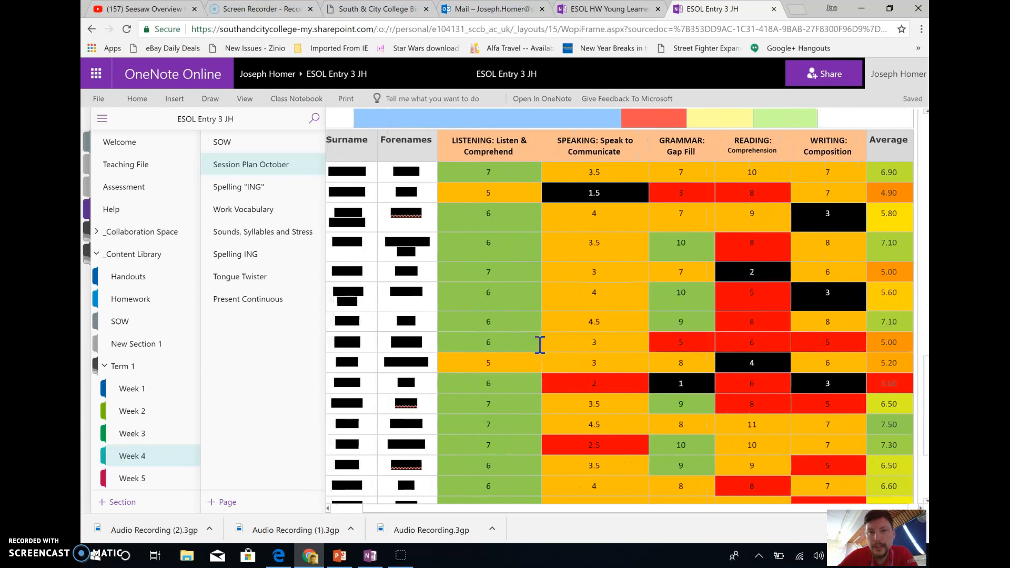
{"action": "scroll", "coordinate": [540, 344], "scroll_direction": "right", "scroll_amount": 2}
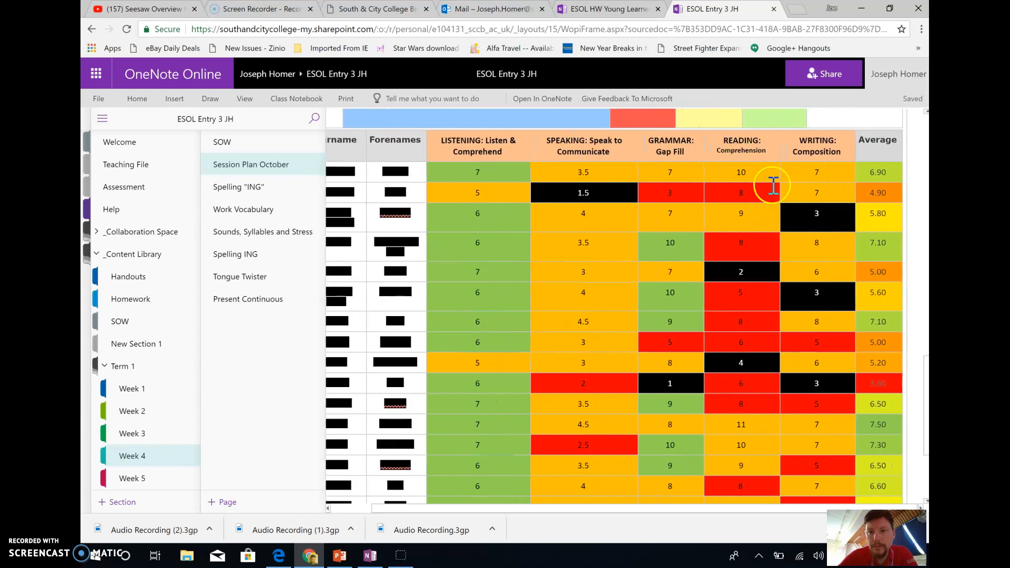
{"action": "scroll", "coordinate": [640, 354], "scroll_direction": "down", "scroll_amount": 1}
{"action": "scroll", "coordinate": [641, 354], "scroll_direction": "down", "scroll_amount": 1}
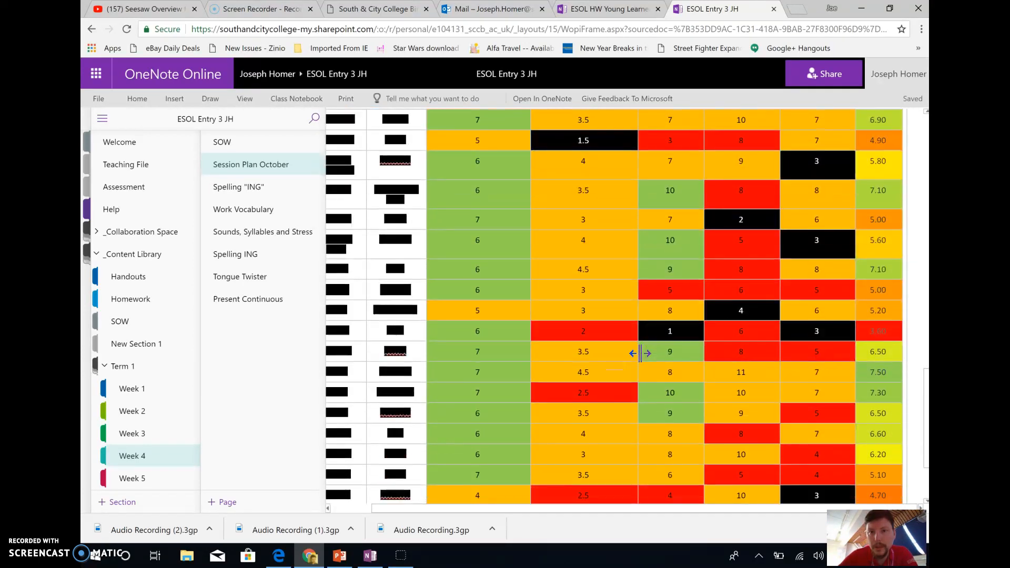
{"action": "scroll", "coordinate": [640, 354], "scroll_direction": "up", "scroll_amount": 1}
{"action": "scroll", "coordinate": [640, 353], "scroll_direction": "down", "scroll_amount": 1}
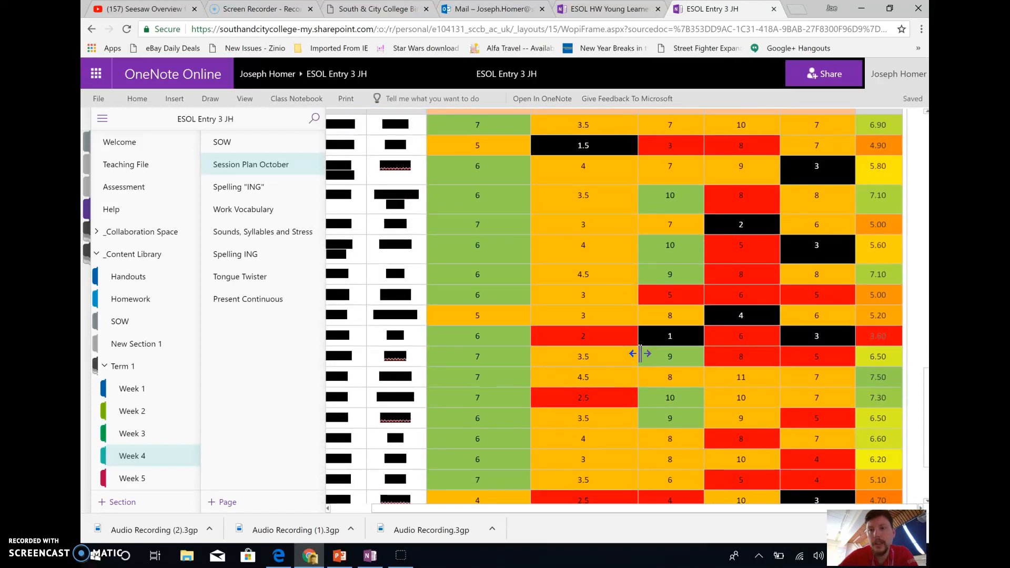
{"action": "scroll", "coordinate": [640, 354], "scroll_direction": "down", "scroll_amount": 1}
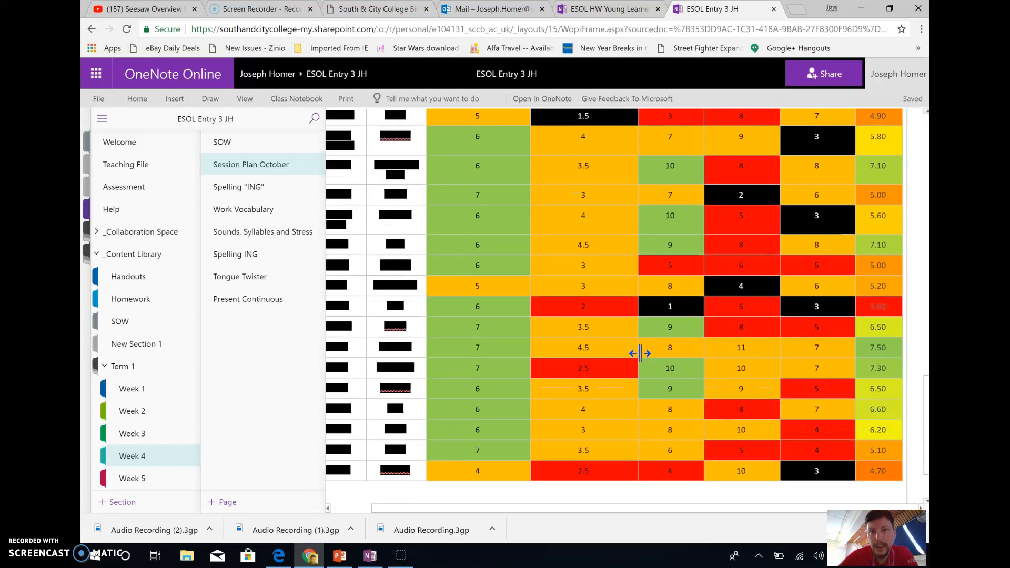
{"action": "scroll", "coordinate": [640, 352], "scroll_direction": "up", "scroll_amount": 2}
{"action": "left_click", "coordinate": [587, 210]}
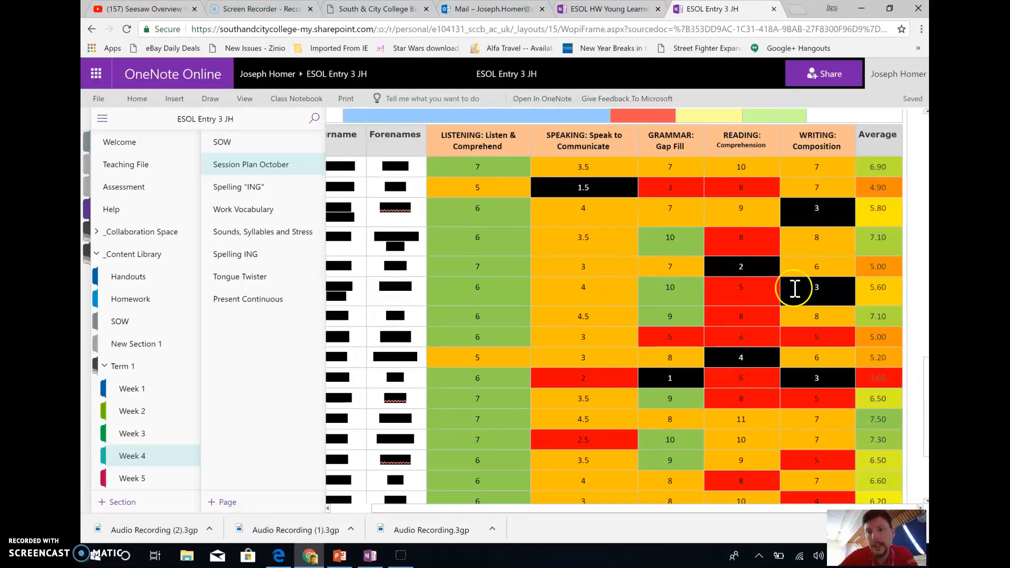
{"action": "scroll", "coordinate": [755, 366], "scroll_direction": "down", "scroll_amount": 2}
{"action": "scroll", "coordinate": [755, 366], "scroll_direction": "up", "scroll_amount": 2}
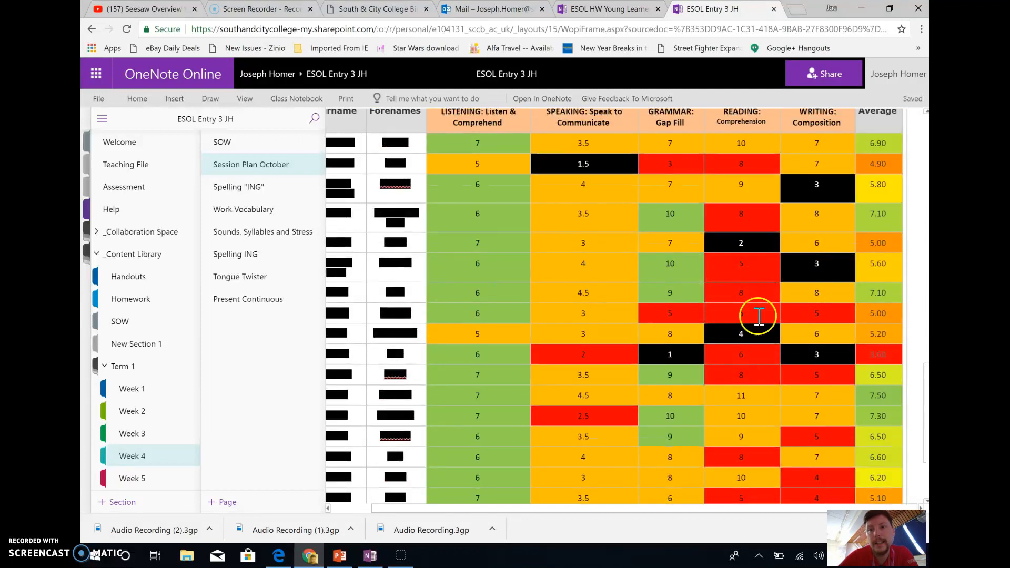
{"action": "scroll", "coordinate": [655, 323], "scroll_direction": "up", "scroll_amount": 4}
{"action": "scroll", "coordinate": [657, 323], "scroll_direction": "up", "scroll_amount": 2}
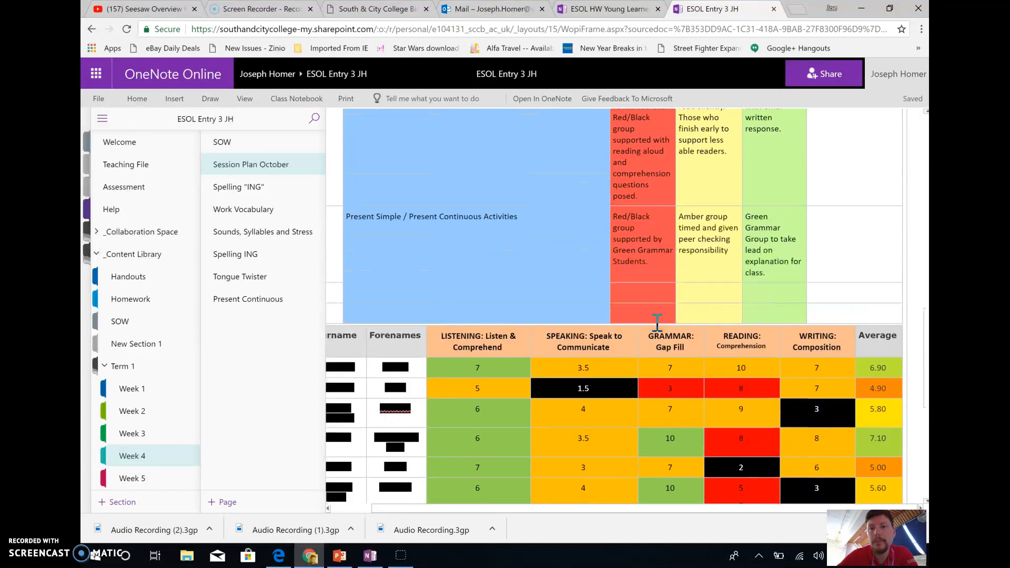
{"action": "scroll", "coordinate": [654, 284], "scroll_direction": "down", "scroll_amount": 8}
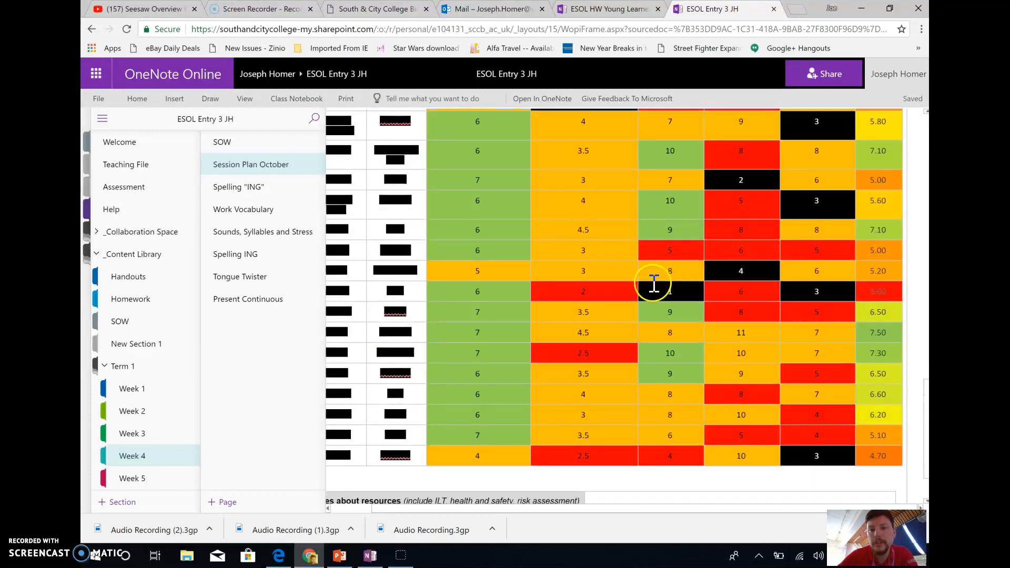
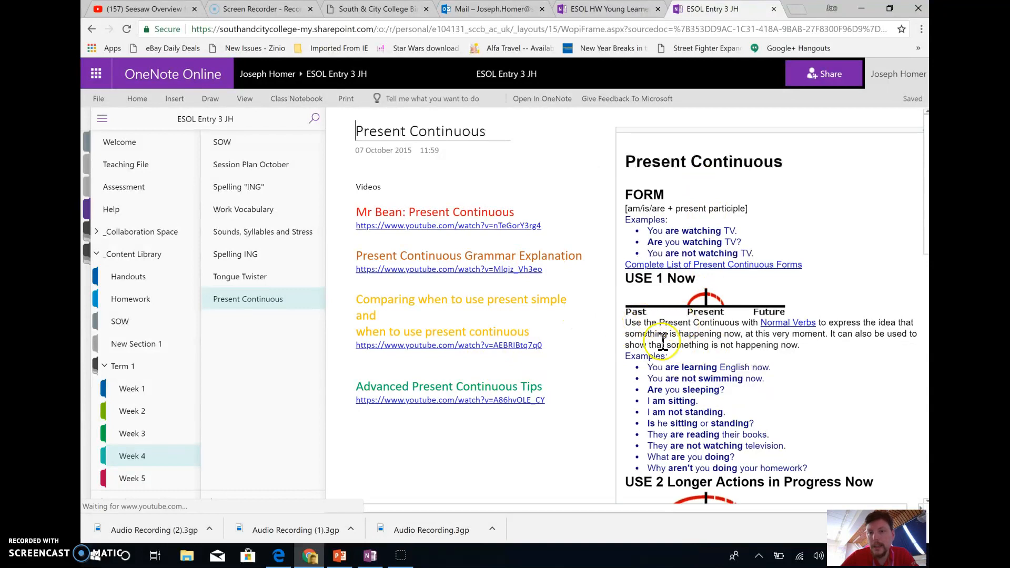
- Look through the Present Continuous page, from its video links to the grammar notes on adverb placement and active/passive
{"action": "left_click", "coordinate": [503, 398]}
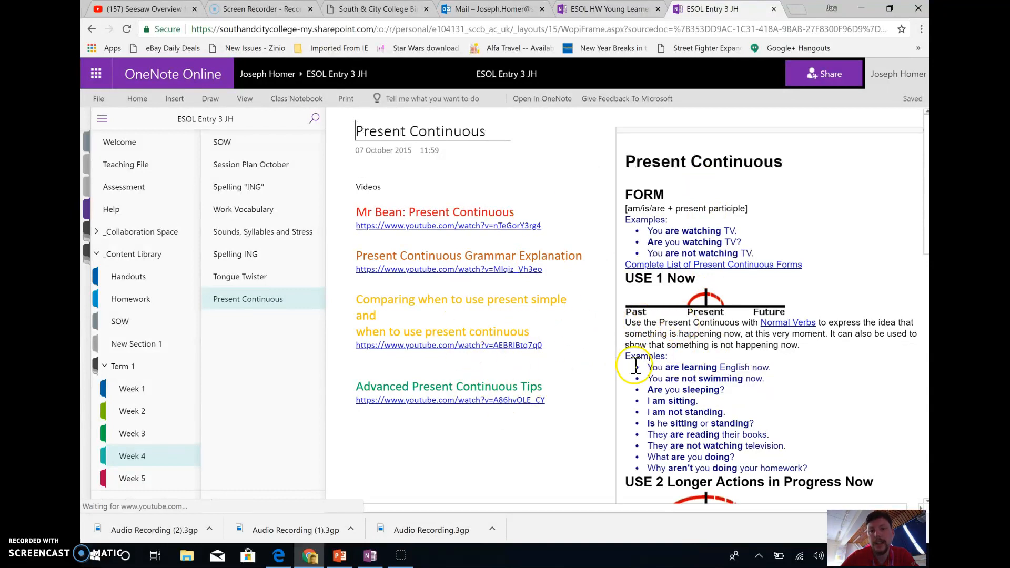
{"action": "scroll", "coordinate": [636, 361], "scroll_direction": "down", "scroll_amount": 8}
{"action": "scroll", "coordinate": [675, 298], "scroll_direction": "down", "scroll_amount": 5}
{"action": "scroll", "coordinate": [675, 299], "scroll_direction": "down", "scroll_amount": 1}
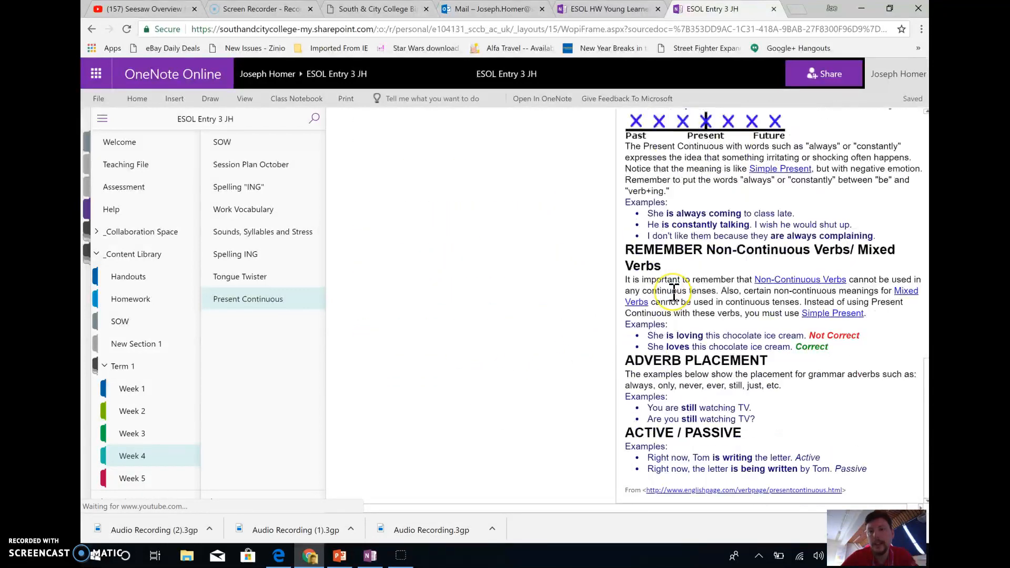
{"action": "scroll", "coordinate": [674, 293], "scroll_direction": "up", "scroll_amount": 15}
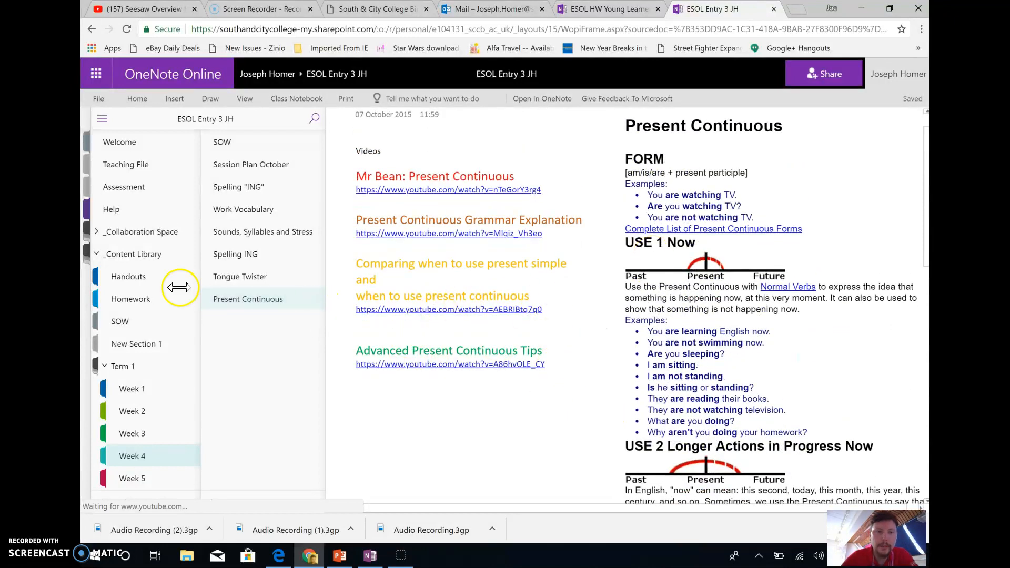
- Open the Content Library's Handouts section and view its Language Videos page
{"action": "left_click", "coordinate": [142, 277]}
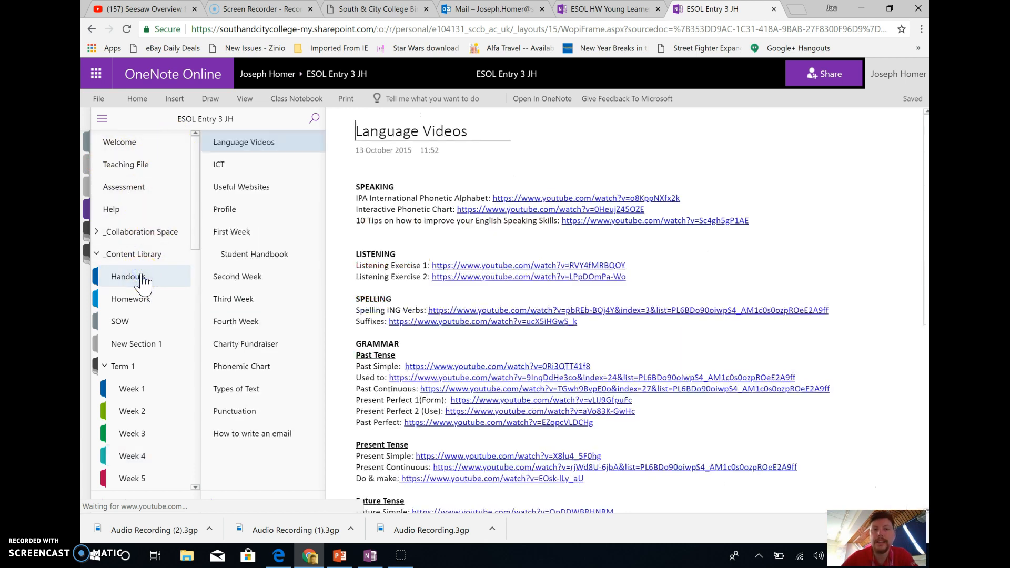
{"action": "left_click", "coordinate": [268, 265]}
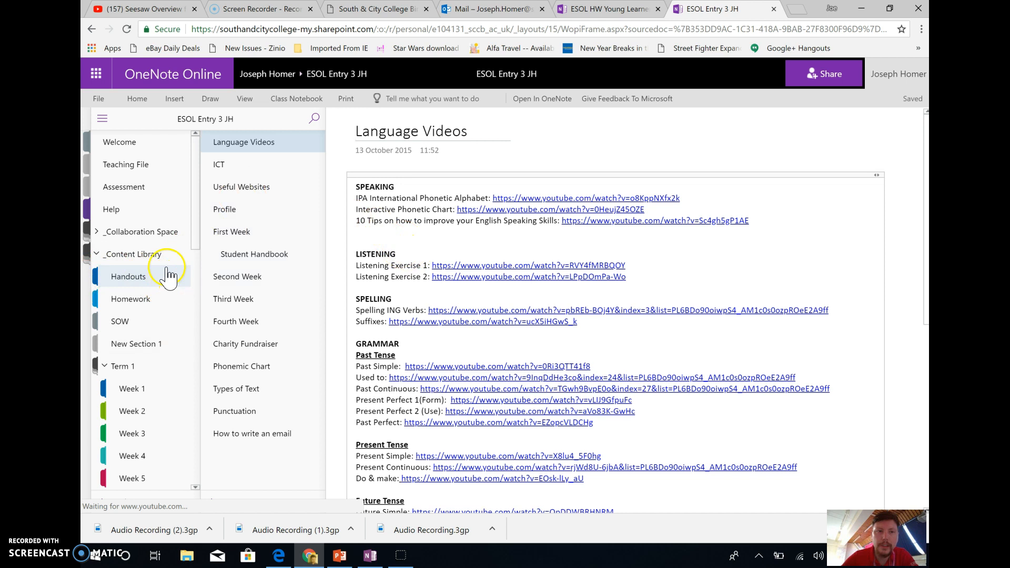
- Switch to the ESOL HW Young Learners B Notebook and show the content insertion options, pointing out Forms
{"action": "left_click", "coordinate": [591, 13]}
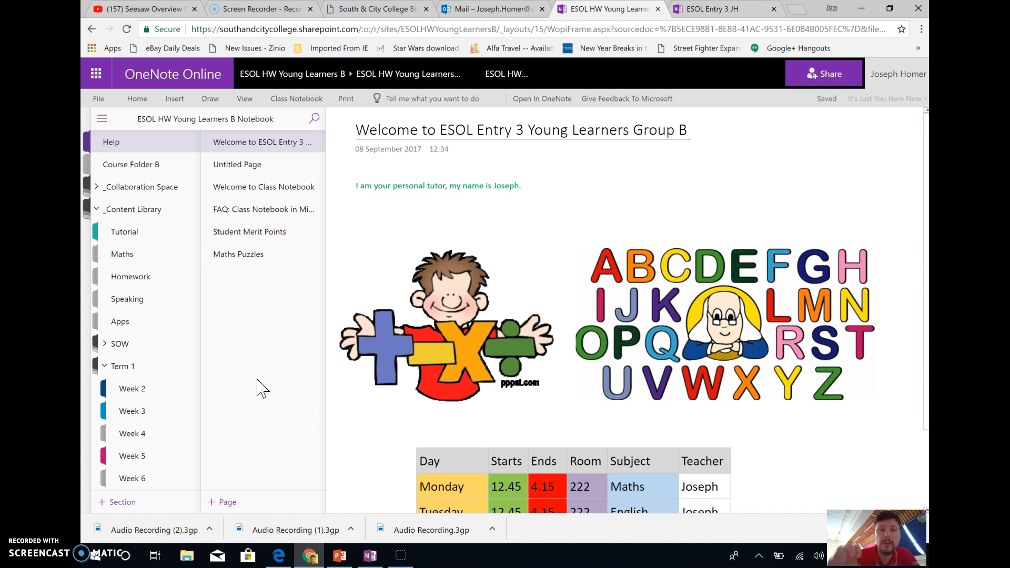
{"action": "left_click", "coordinate": [186, 109]}
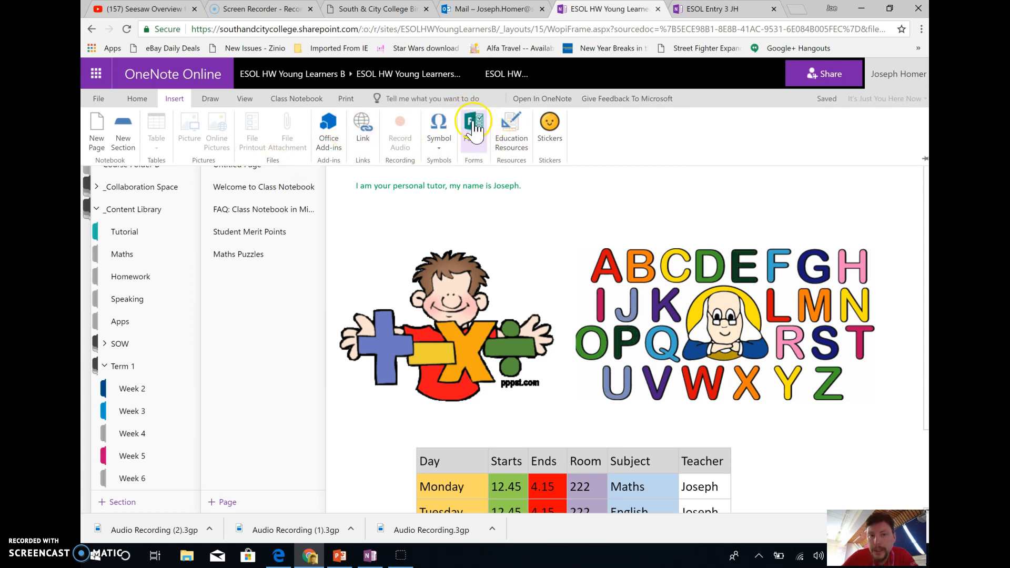
{"action": "left_click", "coordinate": [485, 137]}
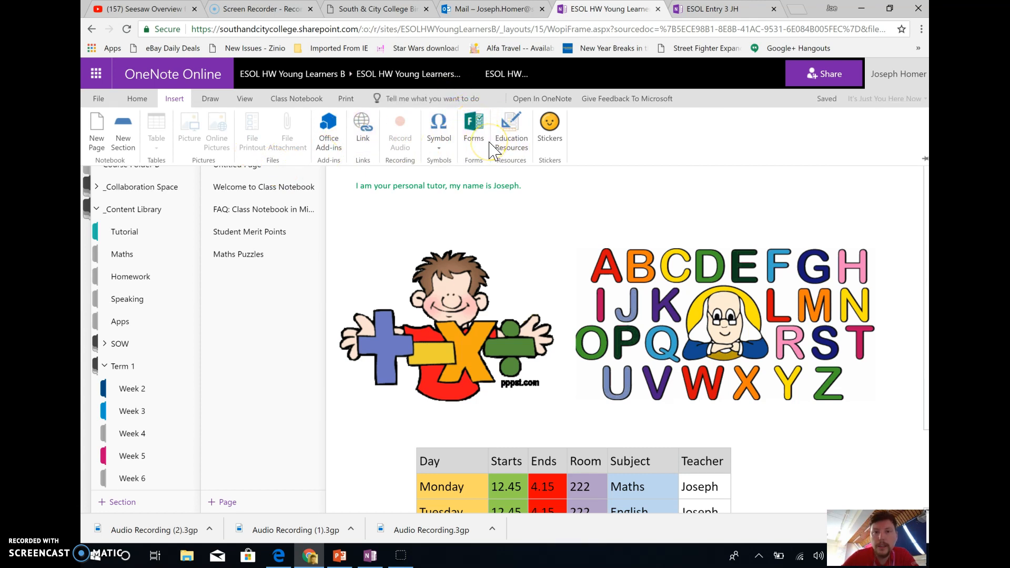
{"action": "left_click", "coordinate": [475, 139]}
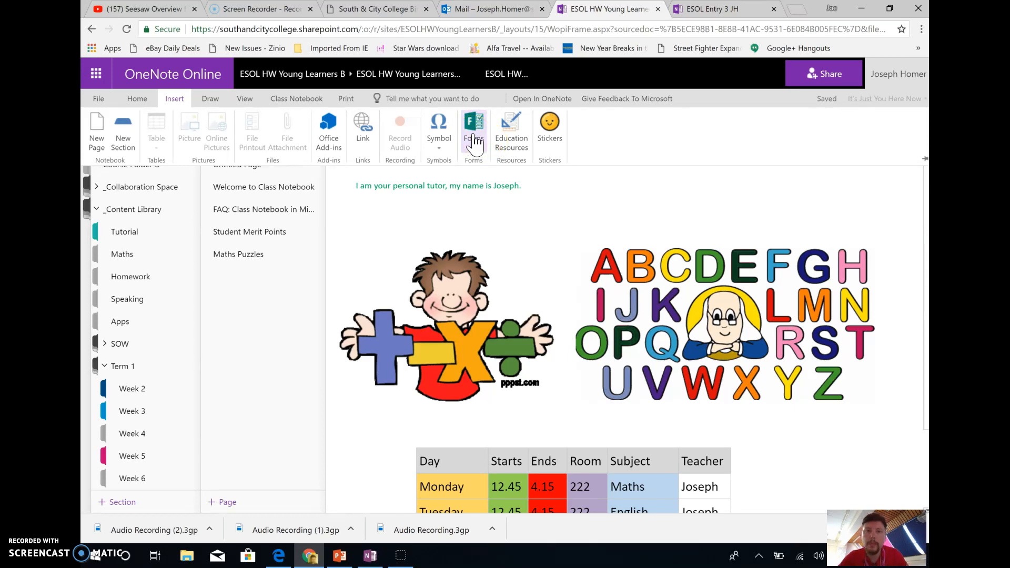
{"action": "left_click", "coordinate": [478, 150]}
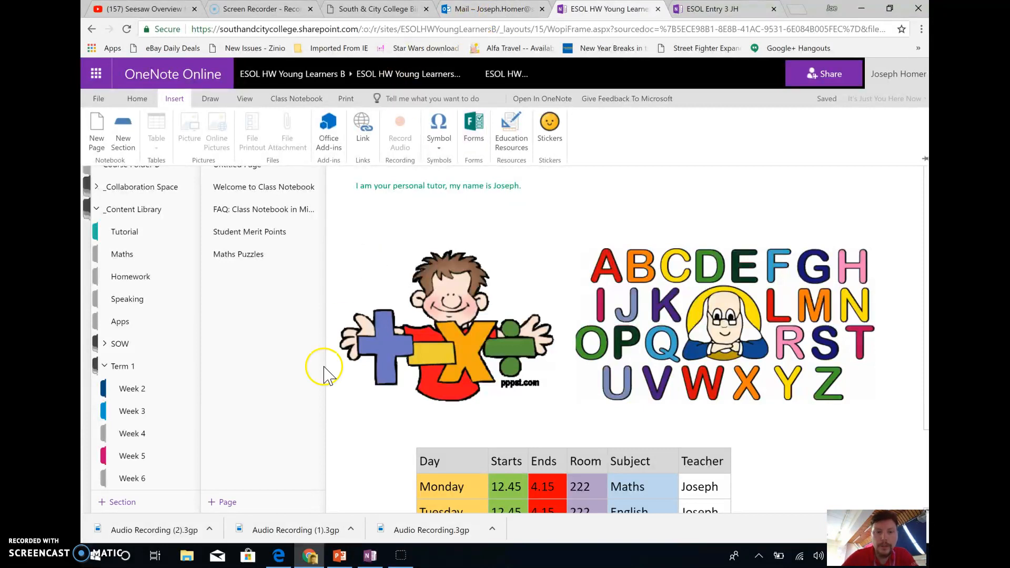
- Switch to OneNote 2016 and view the Number table on the Maths section's Scheme of Work page
{"action": "left_click", "coordinate": [368, 557]}
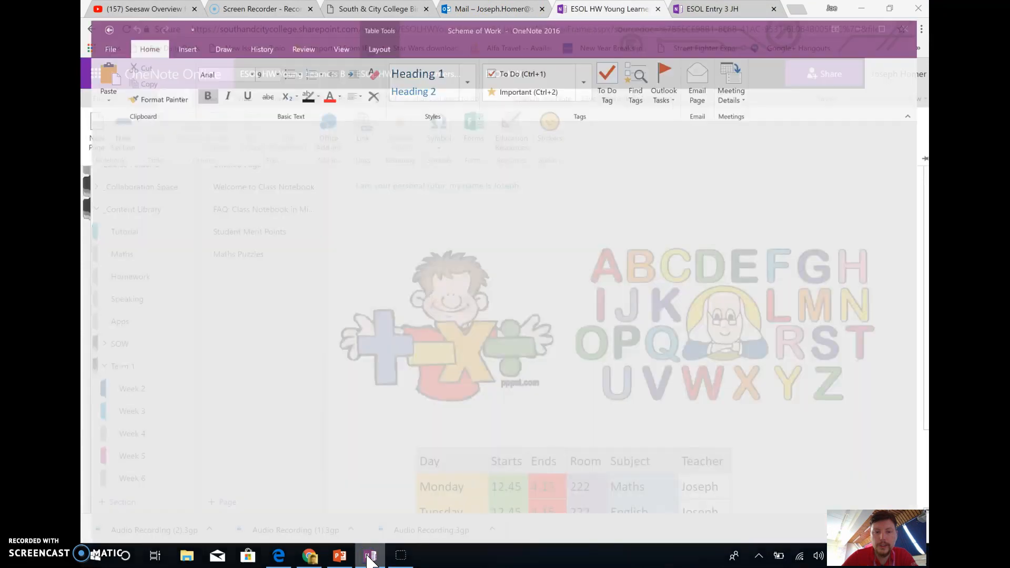
{"action": "scroll", "coordinate": [478, 352], "scroll_direction": "up", "scroll_amount": 5}
{"action": "left_click", "coordinate": [318, 346]}
{"action": "scroll", "coordinate": [318, 346], "scroll_direction": "down", "scroll_amount": 1}
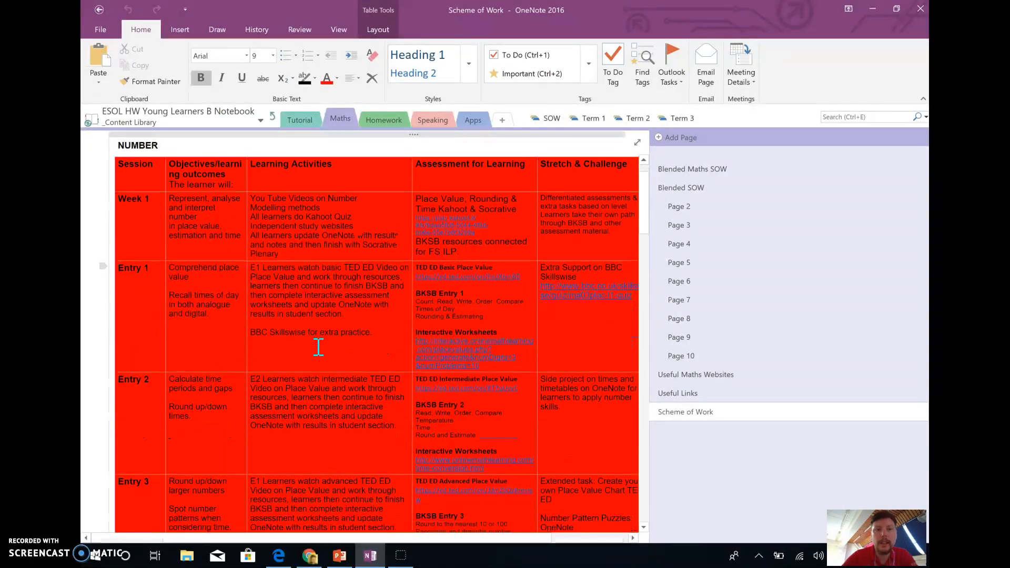
{"action": "scroll", "coordinate": [318, 345], "scroll_direction": "up", "scroll_amount": 1}
{"action": "scroll", "coordinate": [317, 346], "scroll_direction": "down", "scroll_amount": 3}
{"action": "scroll", "coordinate": [318, 347], "scroll_direction": "up", "scroll_amount": 3}
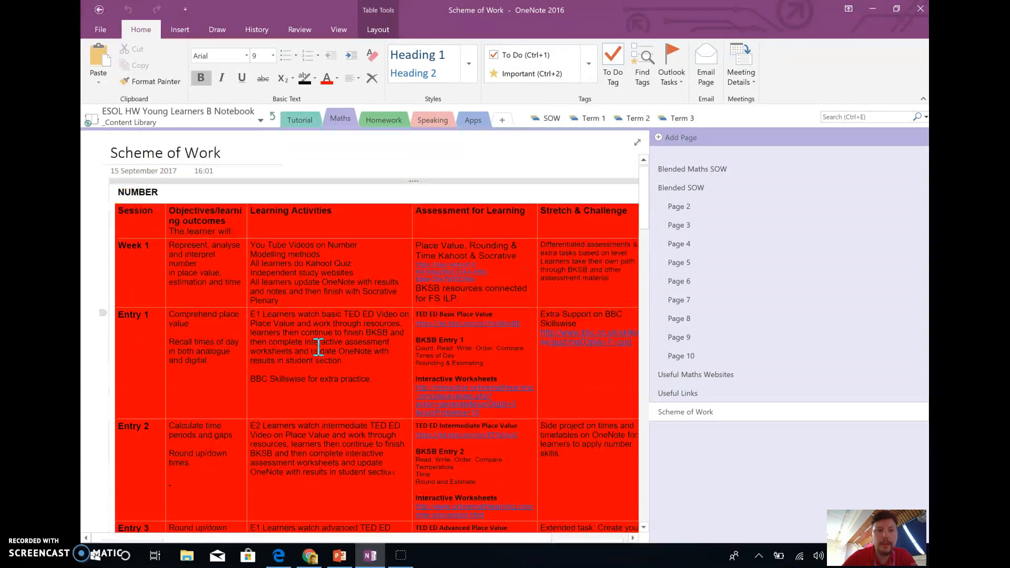
- Skim the Scheme of Work's colour-coded topic tables down to Data and return to the start of the page
{"action": "scroll", "coordinate": [318, 347], "scroll_direction": "down", "scroll_amount": 15}
{"action": "scroll", "coordinate": [319, 347], "scroll_direction": "down", "scroll_amount": 10}
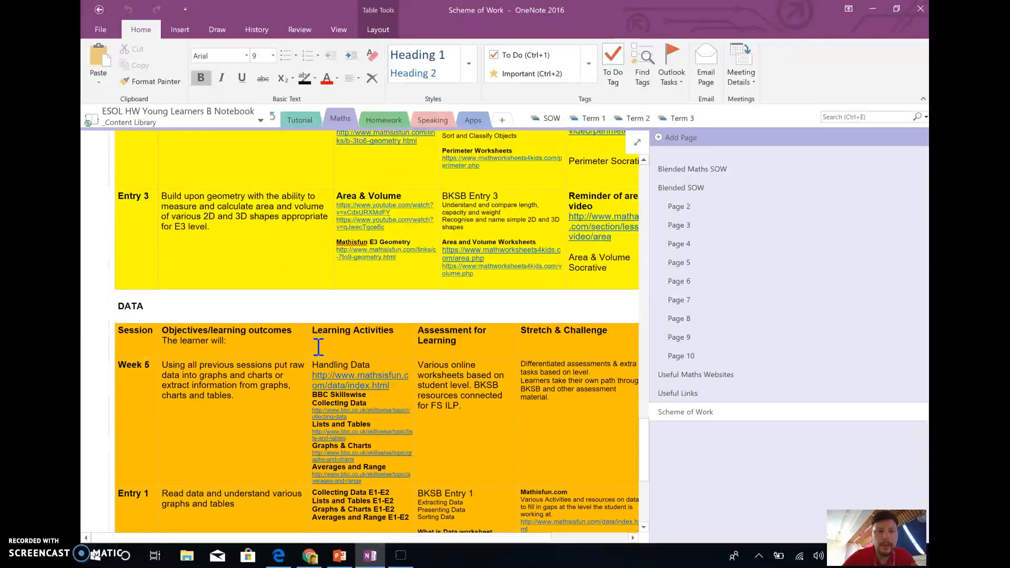
{"action": "scroll", "coordinate": [319, 347], "scroll_direction": "up", "scroll_amount": 15}
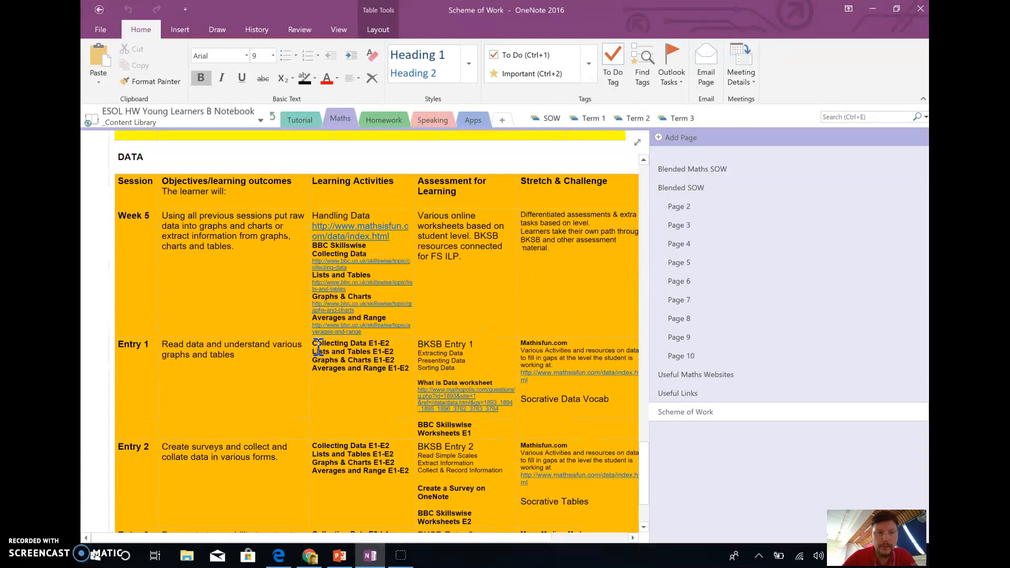
{"action": "scroll", "coordinate": [318, 346], "scroll_direction": "up", "scroll_amount": 10}
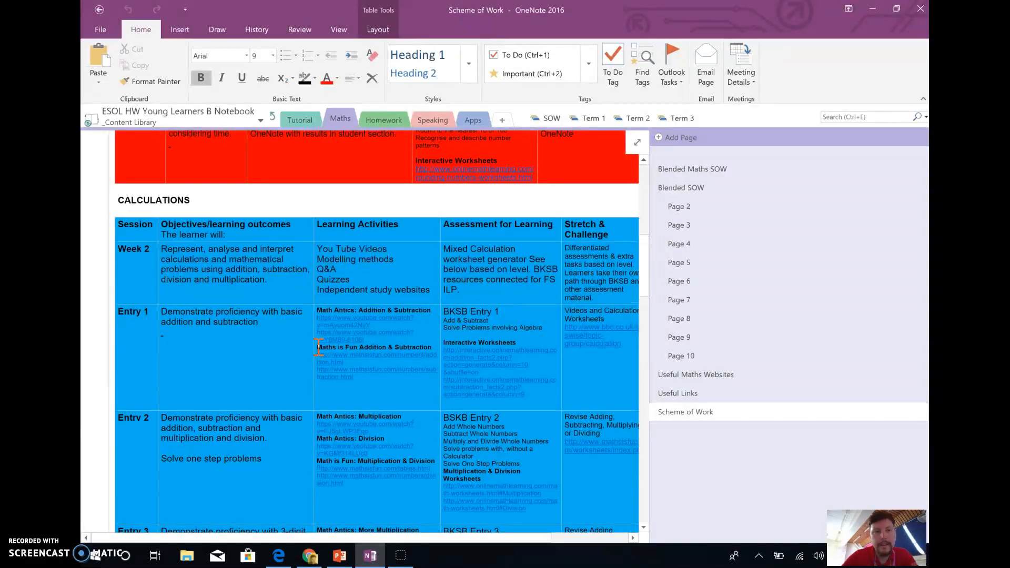
{"action": "scroll", "coordinate": [318, 347], "scroll_direction": "up", "scroll_amount": 2}
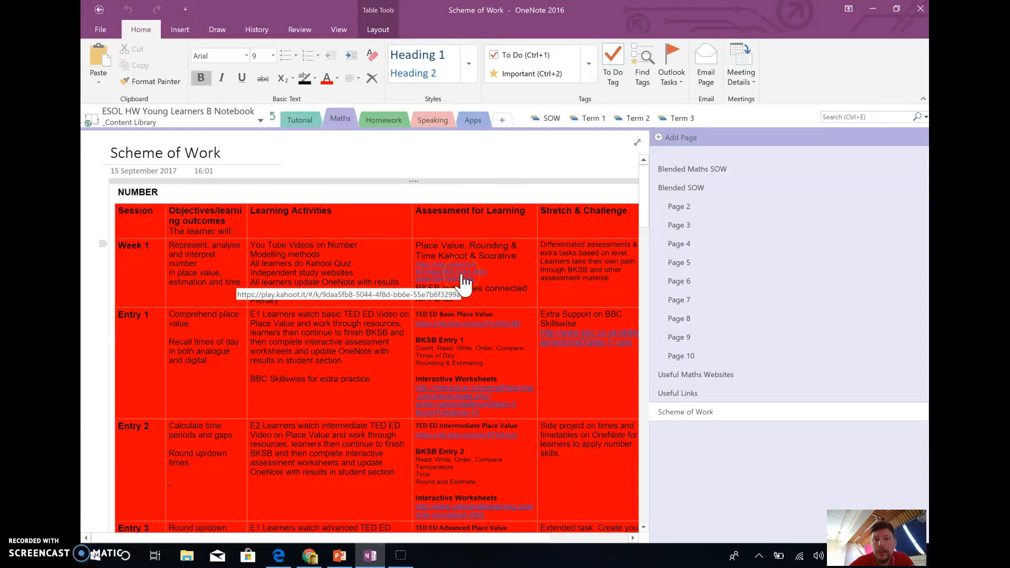
- Inspect the TED ED, Kahoot and Interactive Worksheets links in the Assessment for Learning column for Week 1 and Entry 1
{"action": "left_click", "coordinate": [499, 325]}
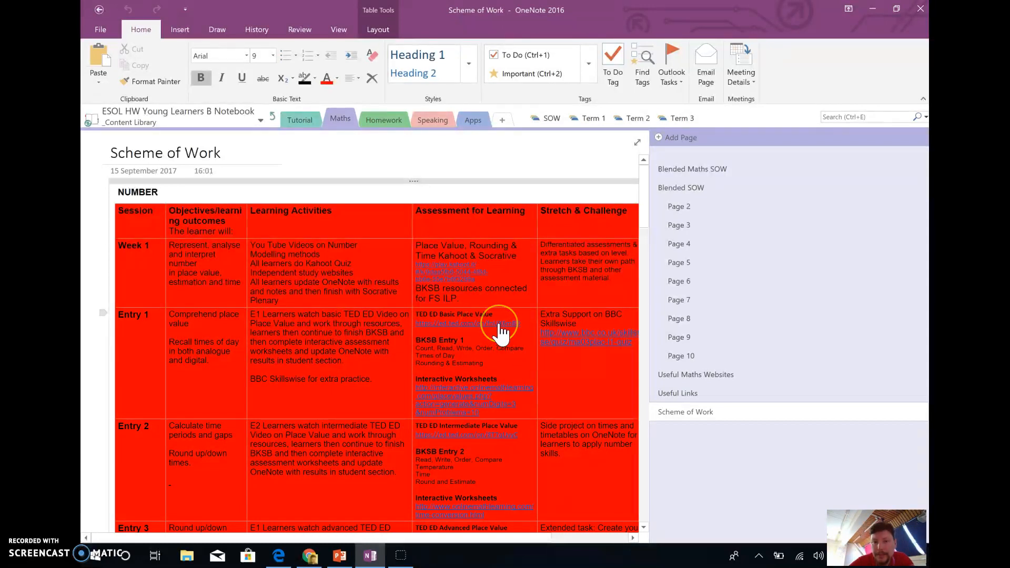
{"action": "left_click", "coordinate": [461, 279]}
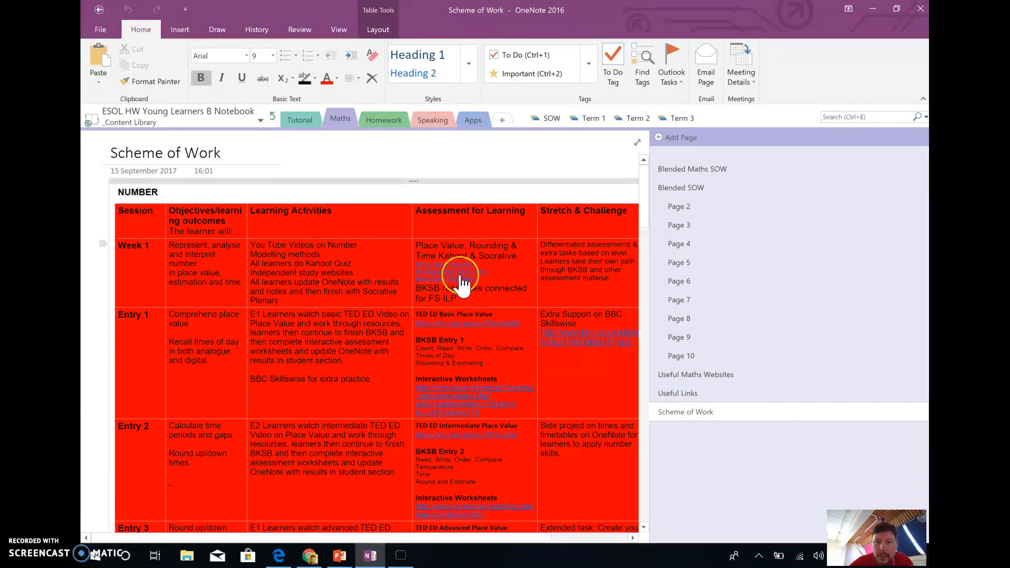
{"action": "left_click", "coordinate": [468, 400]}
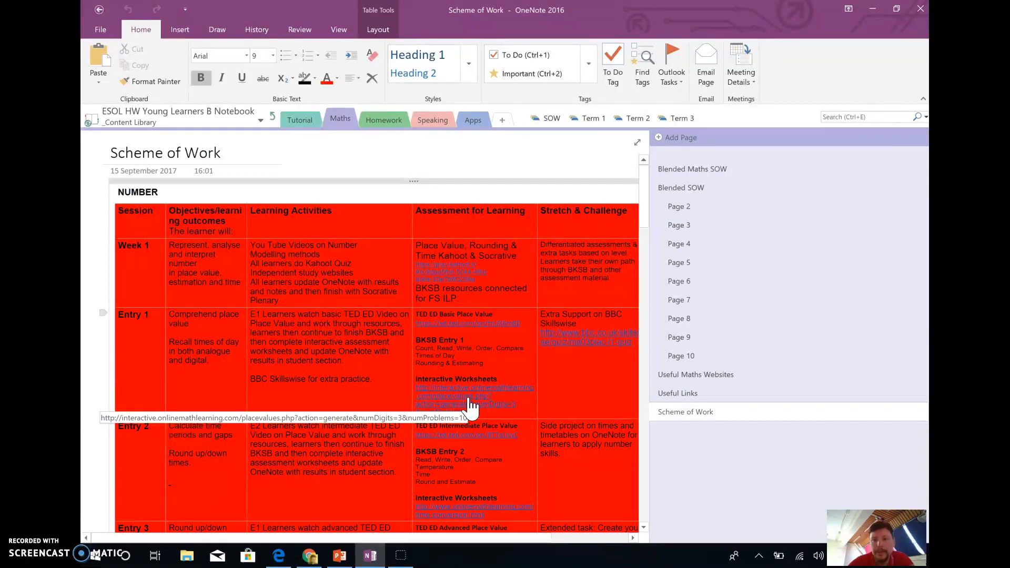
- Inspect the Interactive Worksheets links for the Number entries and the worksheet links in the Calculations table
{"action": "left_click", "coordinate": [472, 381]}
{"action": "scroll", "coordinate": [472, 382], "scroll_direction": "down", "scroll_amount": 2}
{"action": "left_click", "coordinate": [480, 321]}
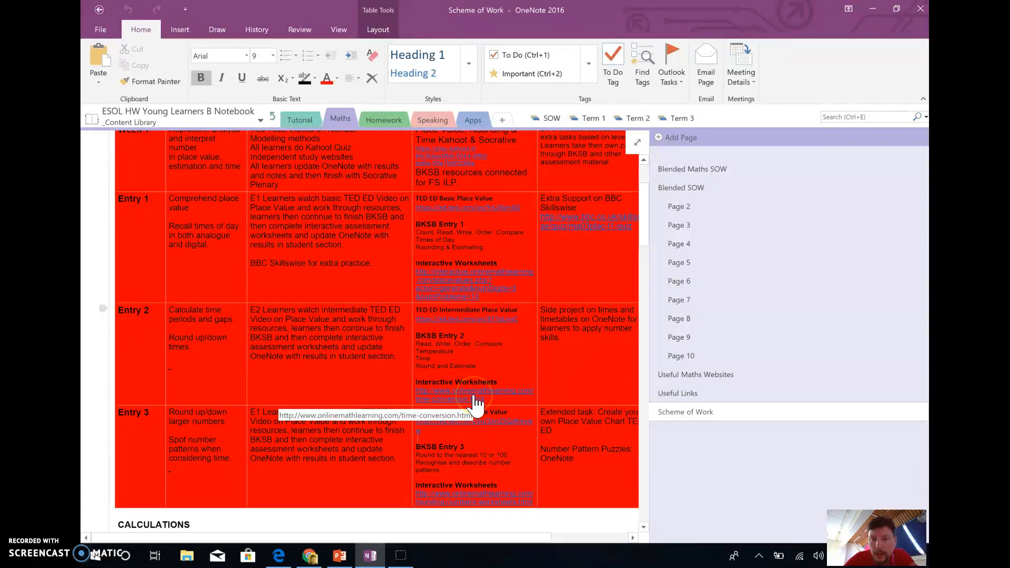
{"action": "scroll", "coordinate": [475, 395], "scroll_direction": "down", "scroll_amount": 1}
{"action": "scroll", "coordinate": [475, 395], "scroll_direction": "down", "scroll_amount": 1}
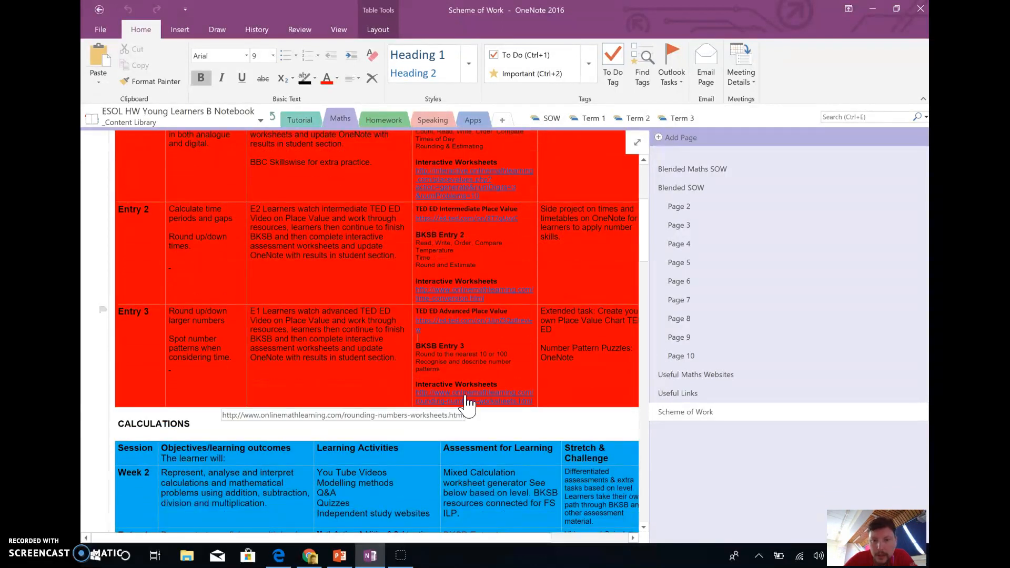
{"action": "scroll", "coordinate": [480, 323], "scroll_direction": "down", "scroll_amount": 5}
{"action": "left_click", "coordinate": [484, 290]}
{"action": "scroll", "coordinate": [483, 289], "scroll_direction": "down", "scroll_amount": 3}
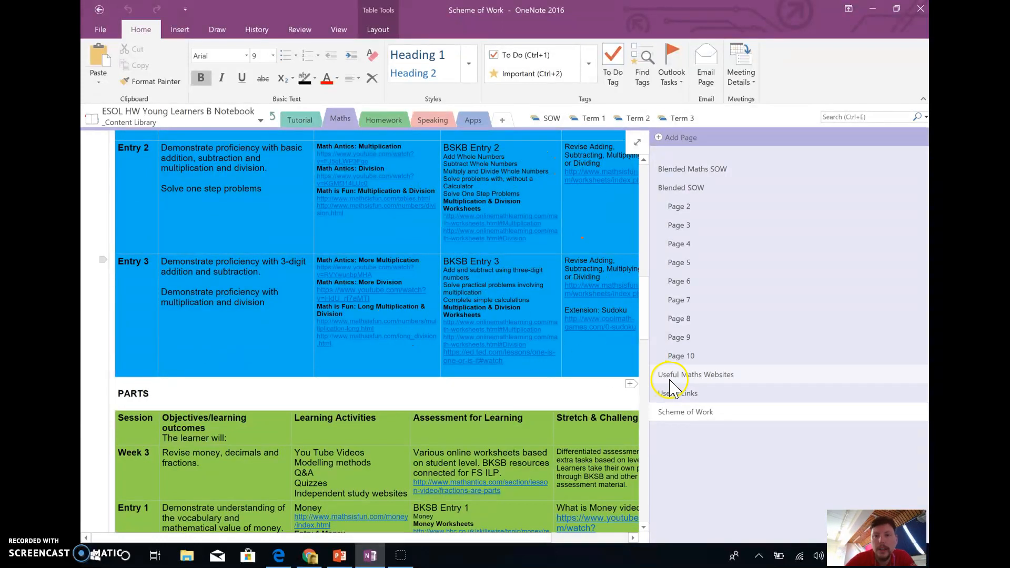
- View the Useful Maths Websites page, select Useful Links, and return to the Scheme of Work page
{"action": "left_click", "coordinate": [687, 378]}
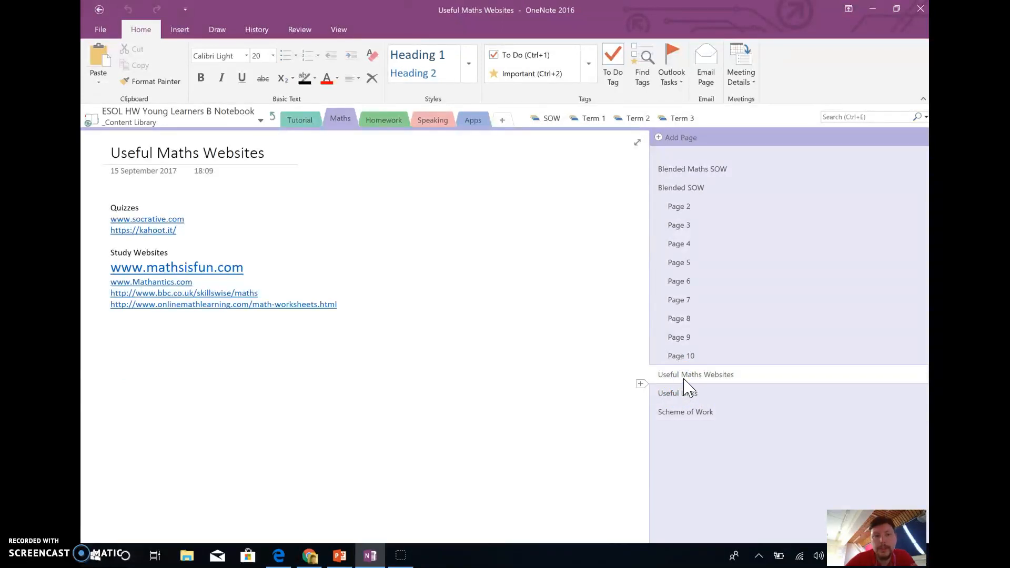
{"action": "left_click", "coordinate": [687, 395]}
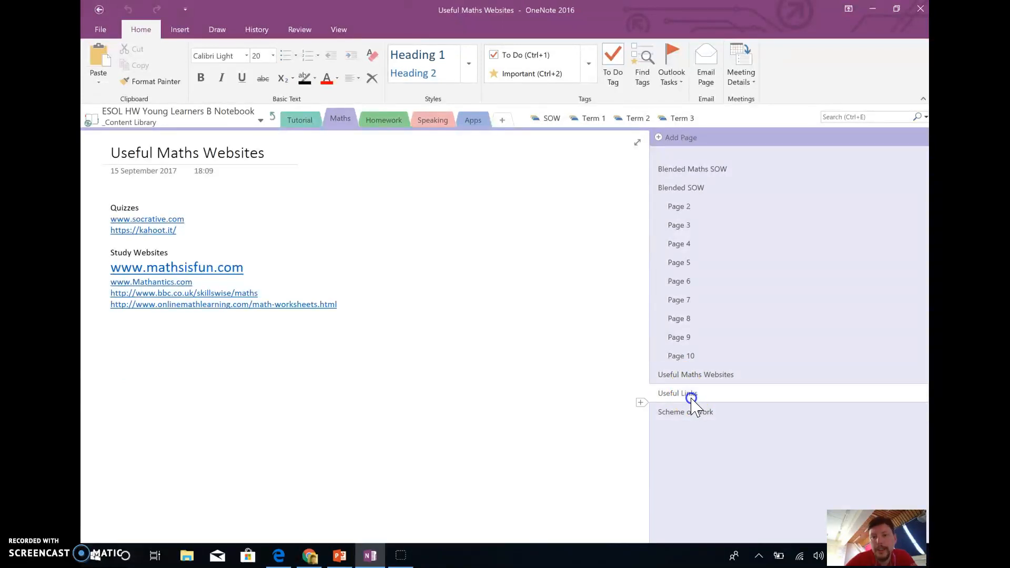
{"action": "left_click", "coordinate": [717, 416]}
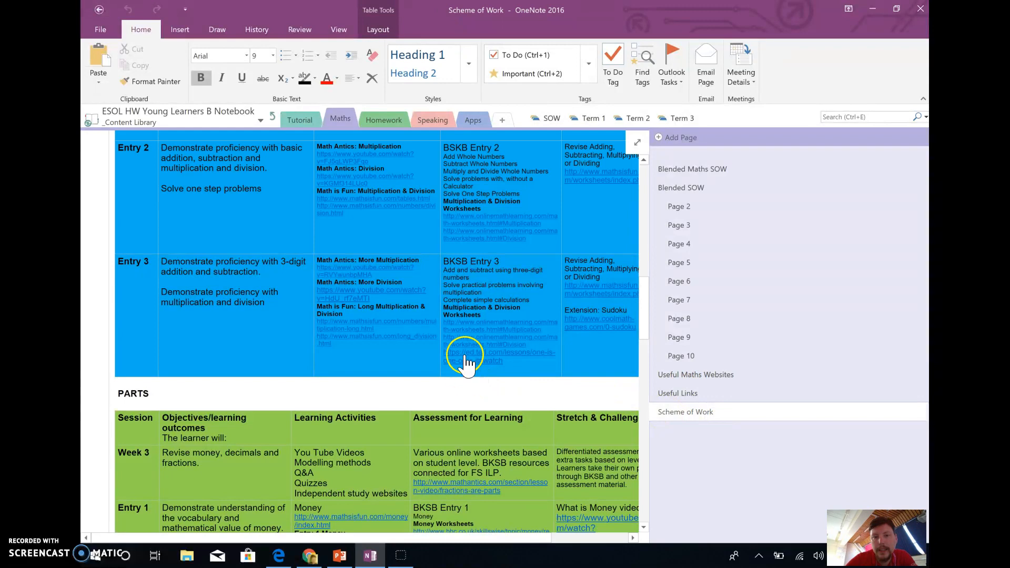
- Look through the Parts table, including its Stretch & Challenge column, and glance back over the preceding tables
{"action": "scroll", "coordinate": [463, 342], "scroll_direction": "down", "scroll_amount": 5}
{"action": "scroll", "coordinate": [466, 345], "scroll_direction": "down", "scroll_amount": 2}
{"action": "scroll", "coordinate": [466, 346], "scroll_direction": "right", "scroll_amount": 3}
{"action": "scroll", "coordinate": [466, 345], "scroll_direction": "left", "scroll_amount": 3}
{"action": "scroll", "coordinate": [466, 346], "scroll_direction": "up", "scroll_amount": 10}
{"action": "scroll", "coordinate": [466, 347], "scroll_direction": "down", "scroll_amount": 9}
- Review the Shapes and Space and Data tables across all columns, and return to the start of the Scheme of Work
{"action": "scroll", "coordinate": [465, 345], "scroll_direction": "down", "scroll_amount": 4}
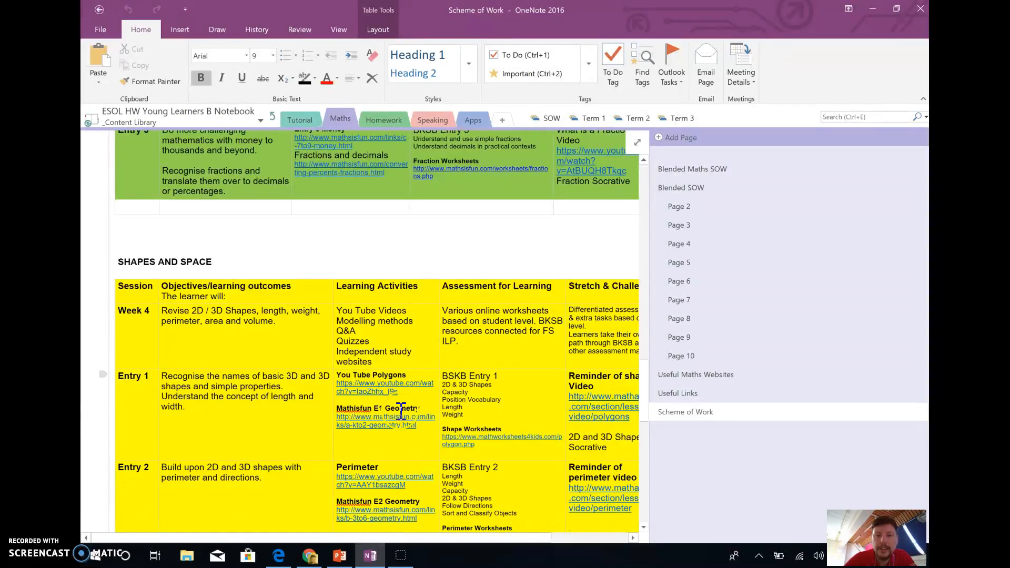
{"action": "scroll", "coordinate": [401, 411], "scroll_direction": "down", "scroll_amount": 3}
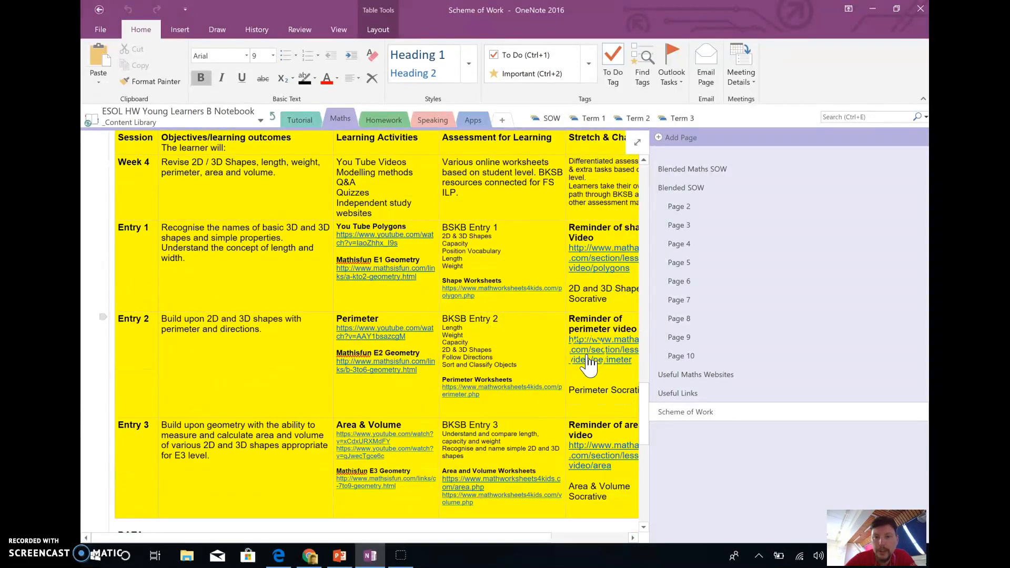
{"action": "scroll", "coordinate": [597, 390], "scroll_direction": "right", "scroll_amount": 3}
{"action": "scroll", "coordinate": [597, 393], "scroll_direction": "left", "scroll_amount": 3}
{"action": "scroll", "coordinate": [597, 394], "scroll_direction": "left", "scroll_amount": 1}
{"action": "scroll", "coordinate": [598, 393], "scroll_direction": "down", "scroll_amount": 8}
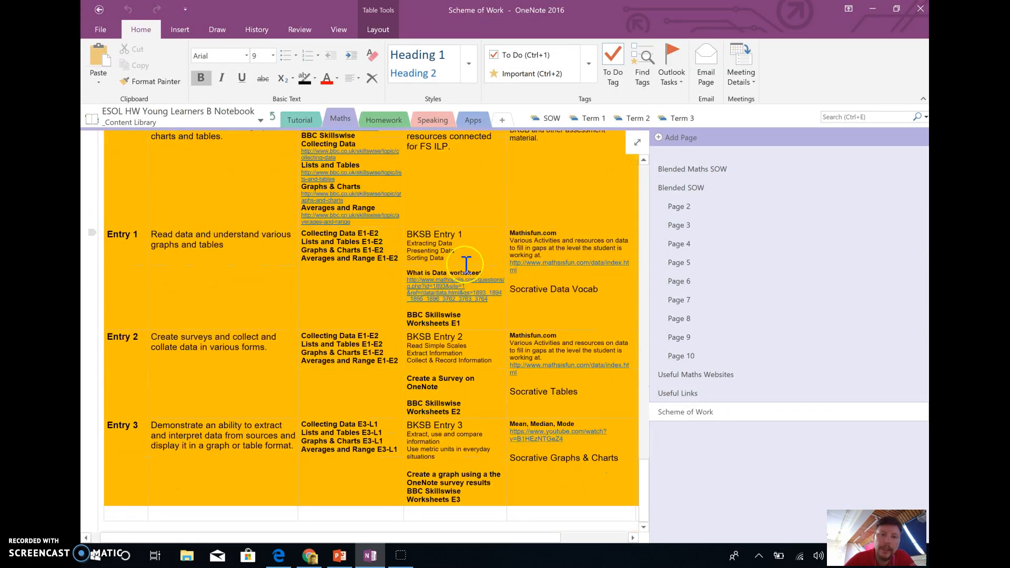
{"action": "scroll", "coordinate": [444, 358], "scroll_direction": "up", "scroll_amount": 15}
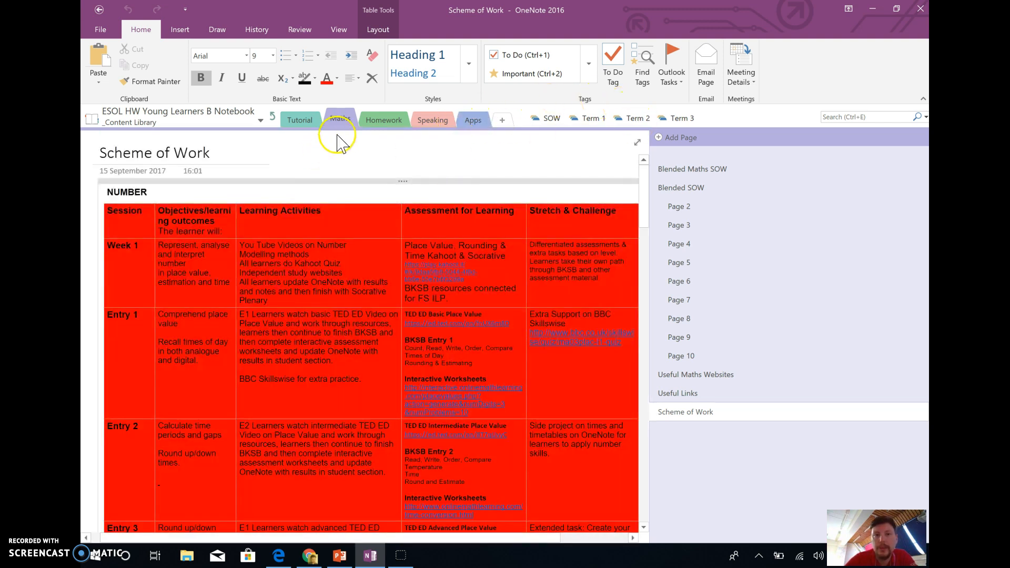
- Open the Spelling Test Transport page in Term 1, Week 7, and select its embedded Microsoft Forms quiz
{"action": "left_click", "coordinate": [598, 119]}
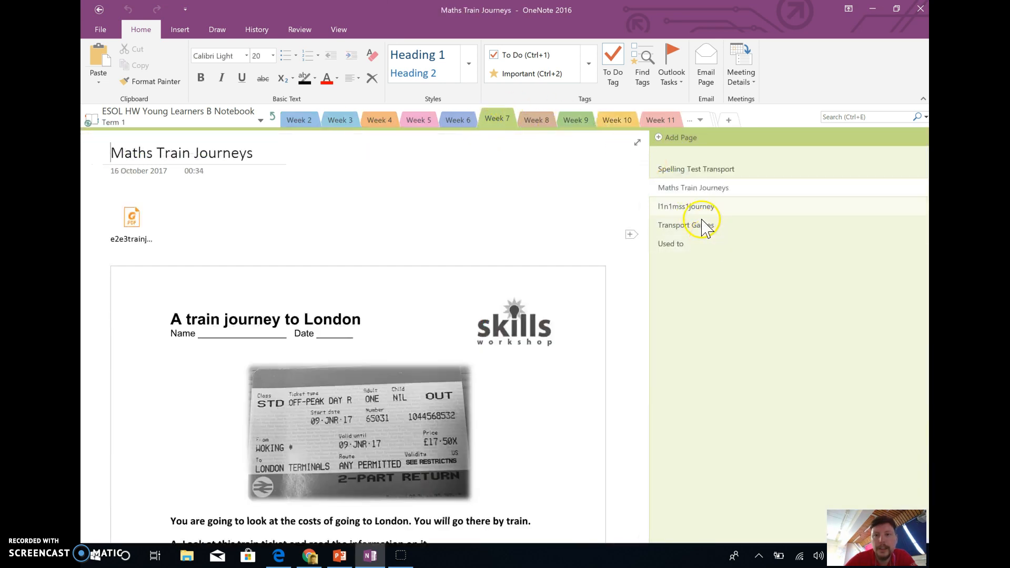
{"action": "left_click", "coordinate": [704, 169]}
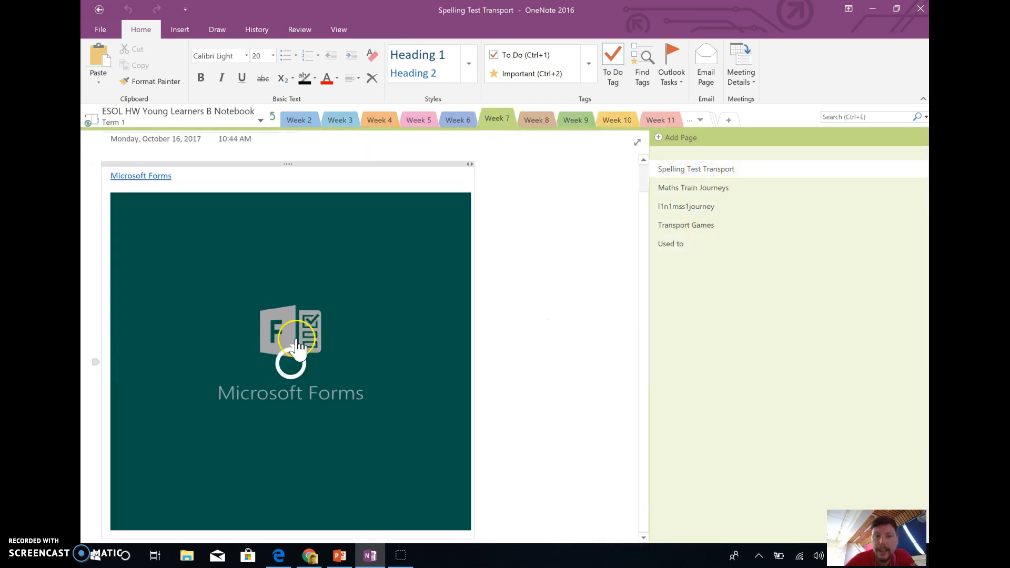
{"action": "left_click", "coordinate": [285, 355]}
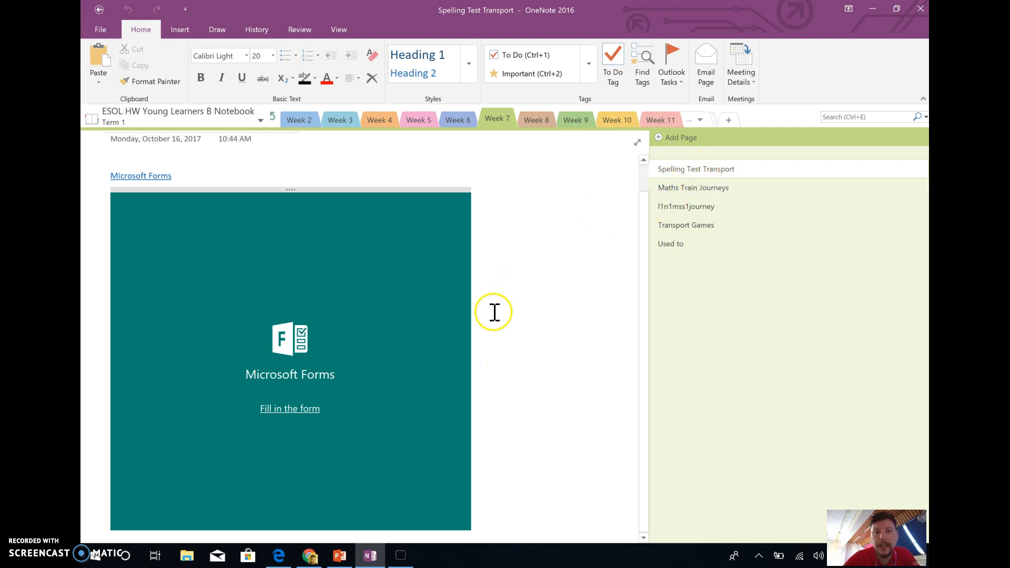
- Launch the embedded form for filling in and accept Internet Explorer 11's recommended security and compatibility settings
{"action": "left_click", "coordinate": [273, 421]}
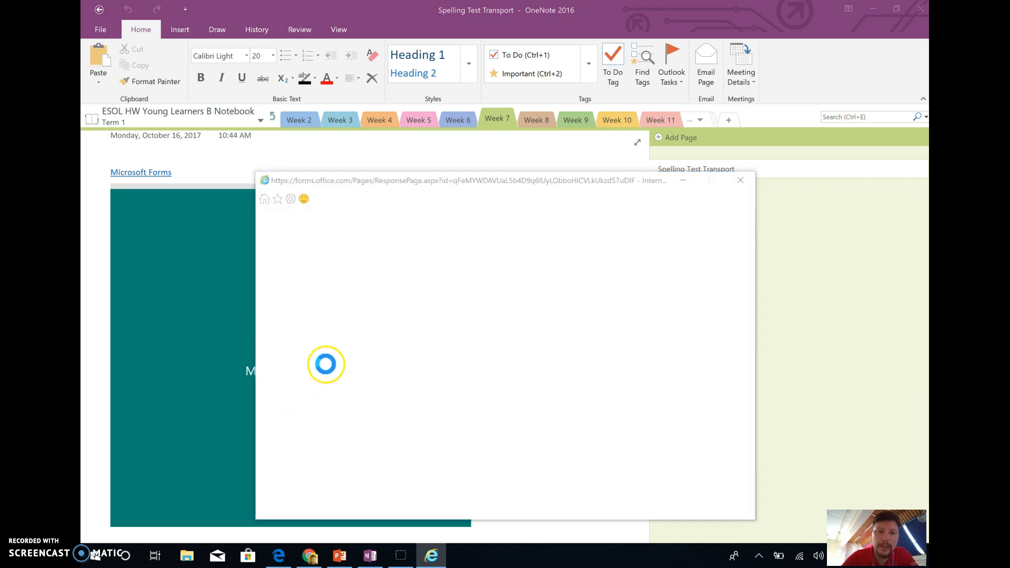
{"action": "left_click", "coordinate": [441, 312]}
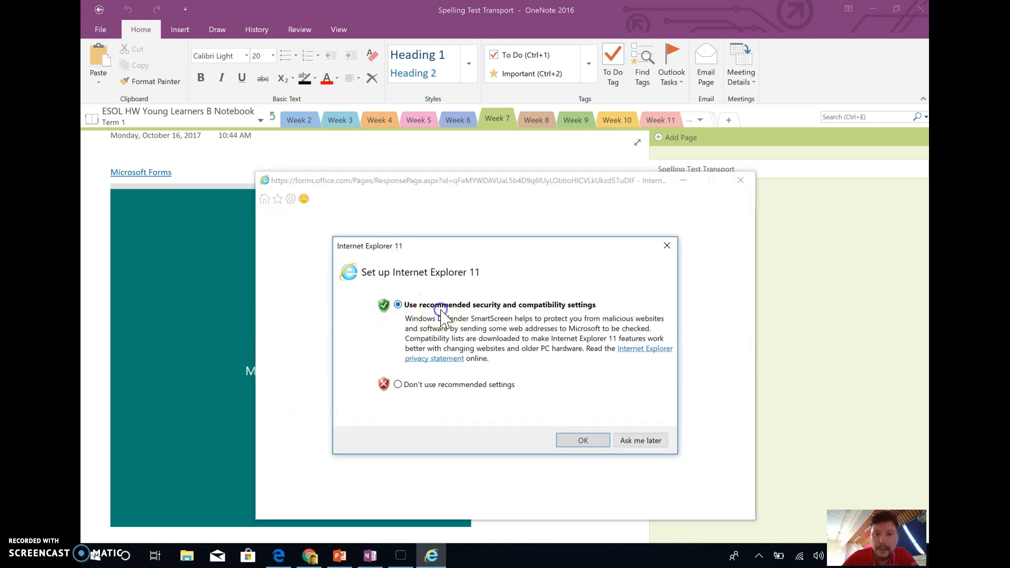
{"action": "left_click", "coordinate": [582, 441]}
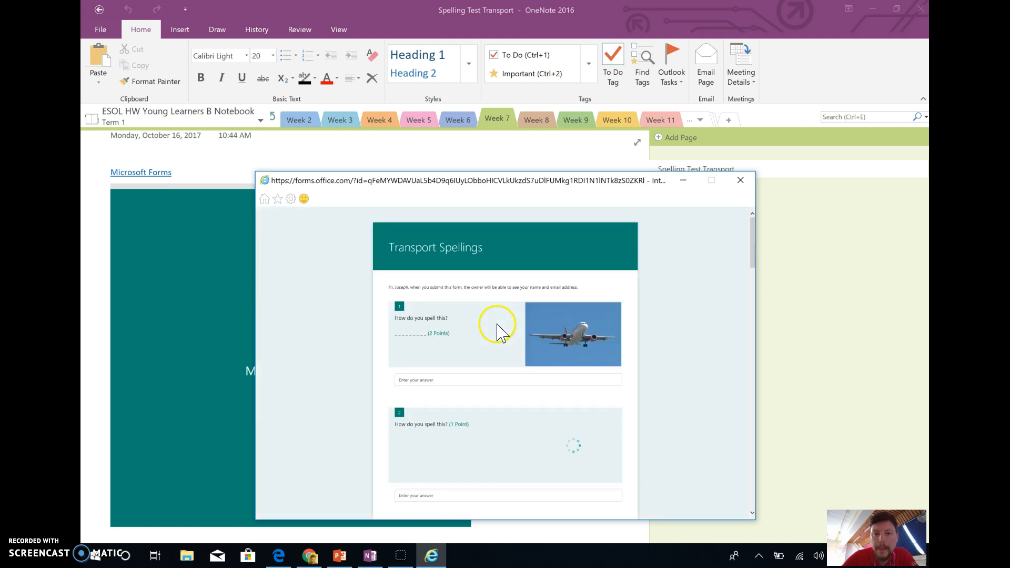
- Look through the picture-based spelling questions in the Transport Spellings form
{"action": "scroll", "coordinate": [467, 358], "scroll_direction": "down", "scroll_amount": 1}
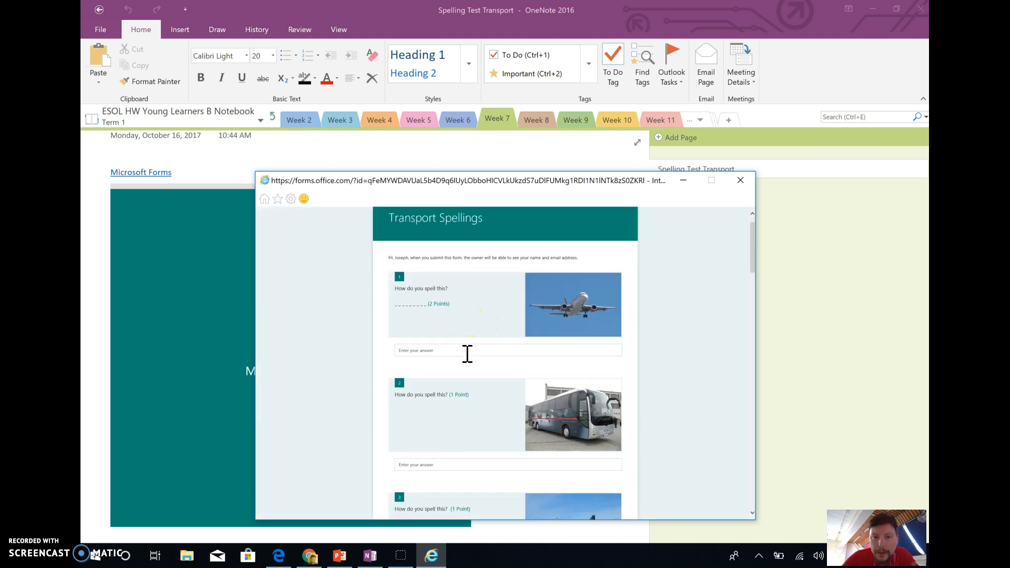
{"action": "scroll", "coordinate": [521, 392], "scroll_direction": "down", "scroll_amount": 2}
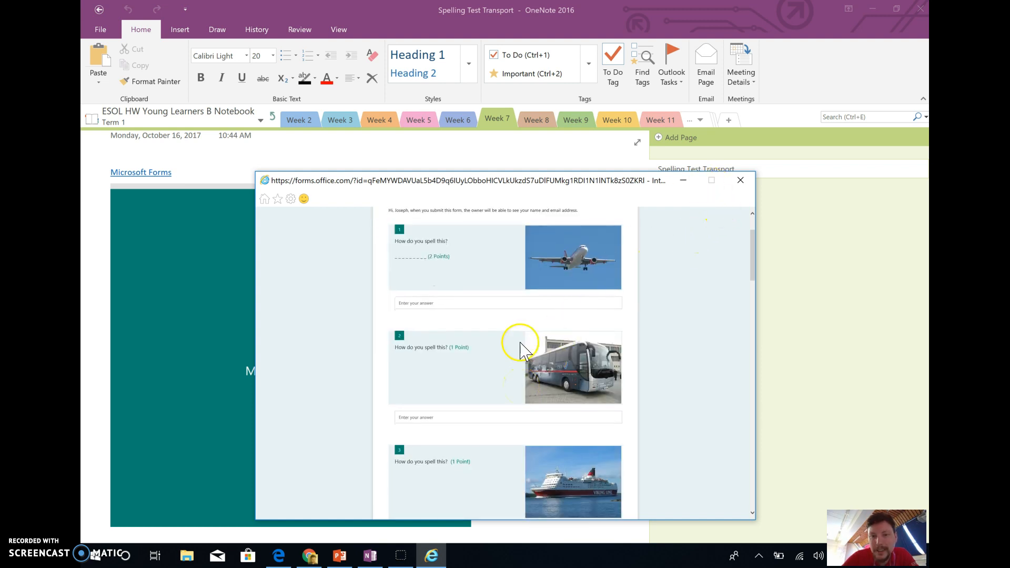
{"action": "scroll", "coordinate": [521, 350], "scroll_direction": "up", "scroll_amount": 3}
{"action": "scroll", "coordinate": [525, 350], "scroll_direction": "down", "scroll_amount": 4}
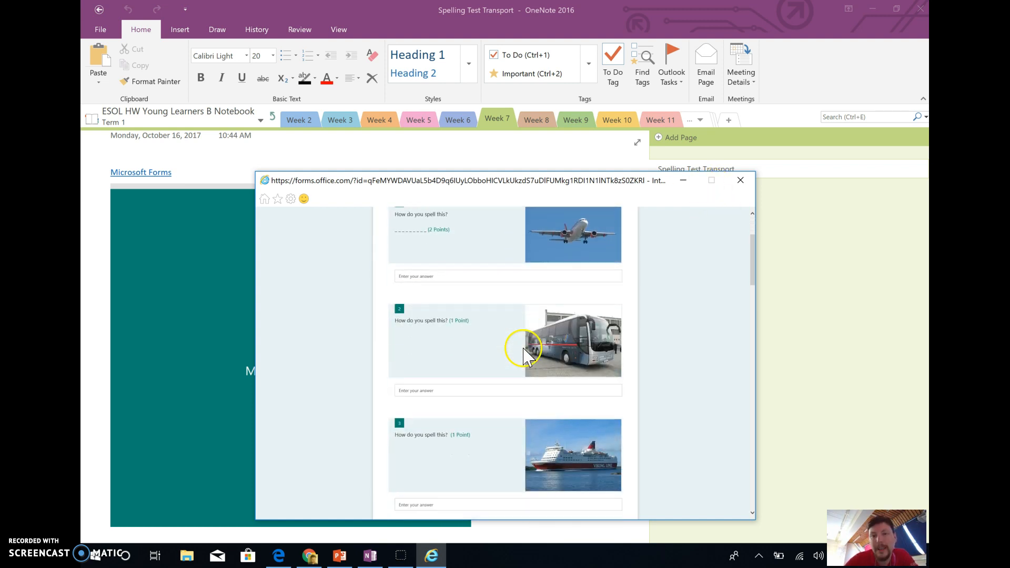
{"action": "scroll", "coordinate": [525, 353], "scroll_direction": "down", "scroll_amount": 3}
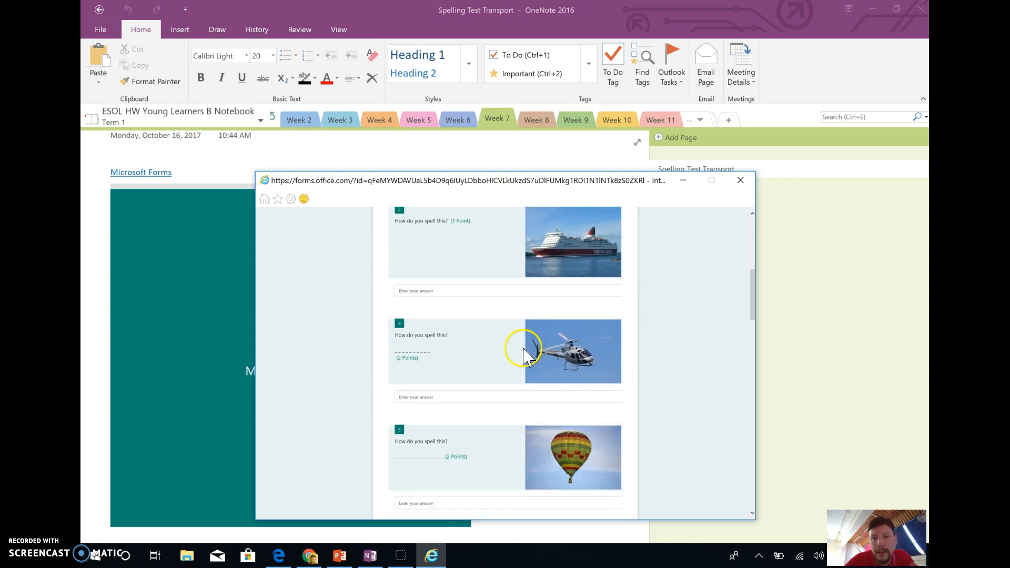